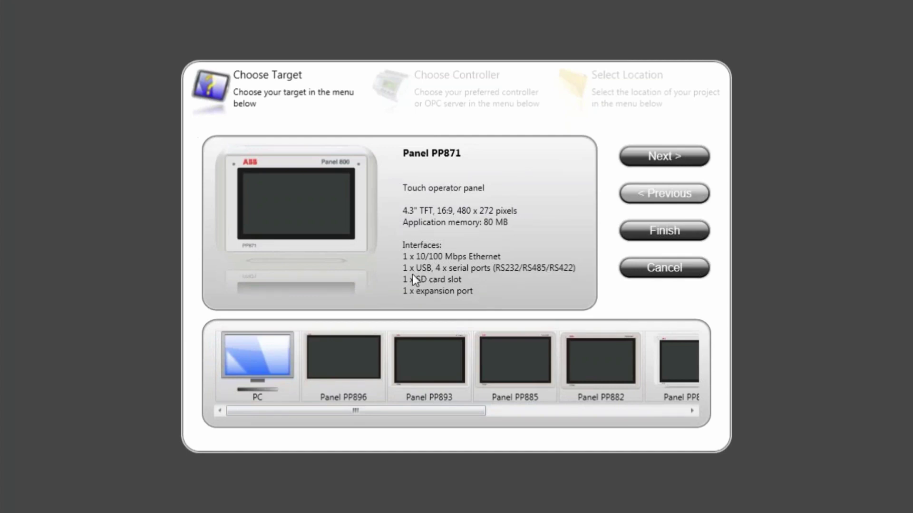
- Choose PC as the project target with a resolution of 1024x768 and continue to the controller selection
click(269, 356)
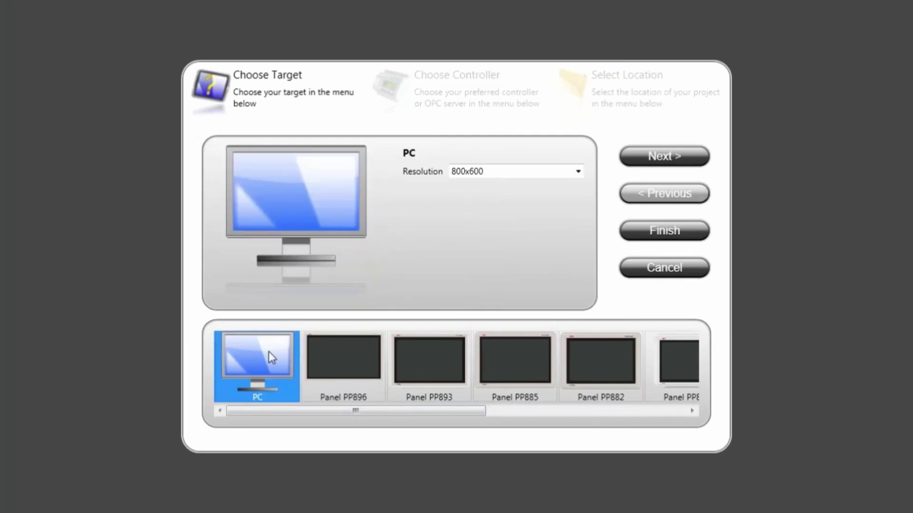
click(577, 173)
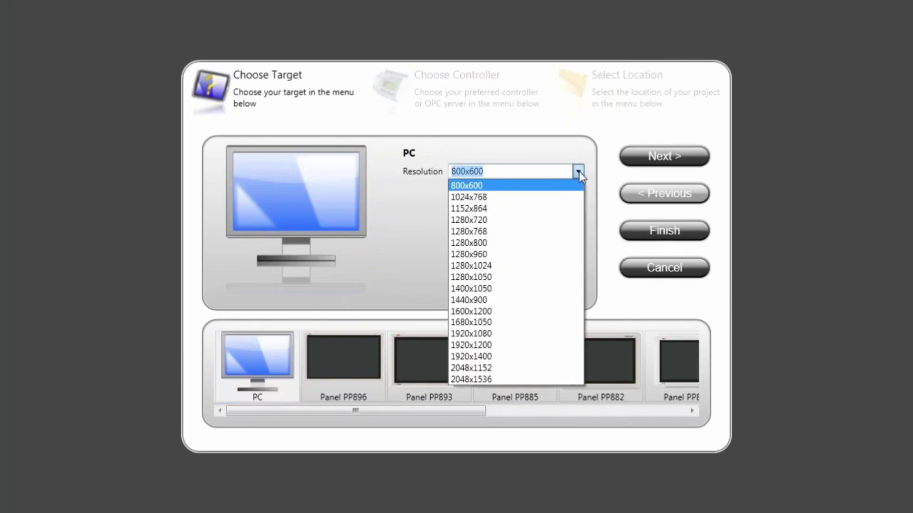
click(552, 198)
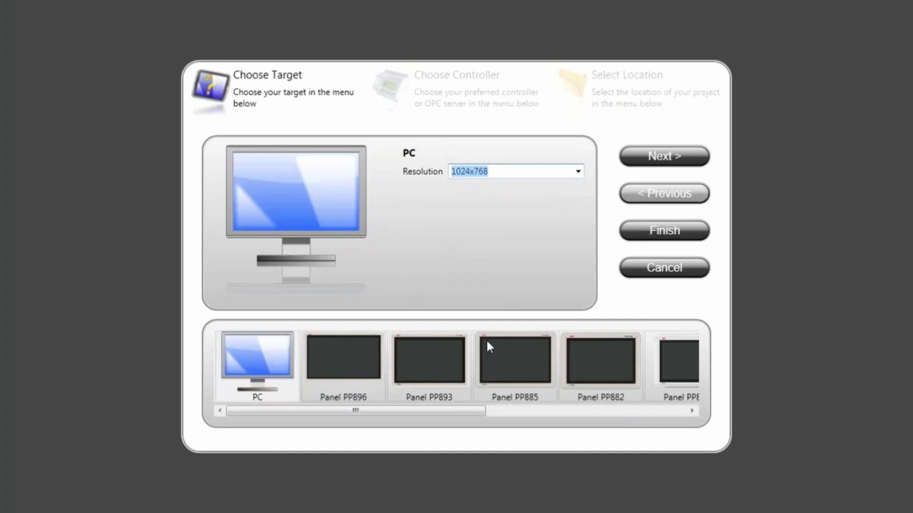
click(654, 161)
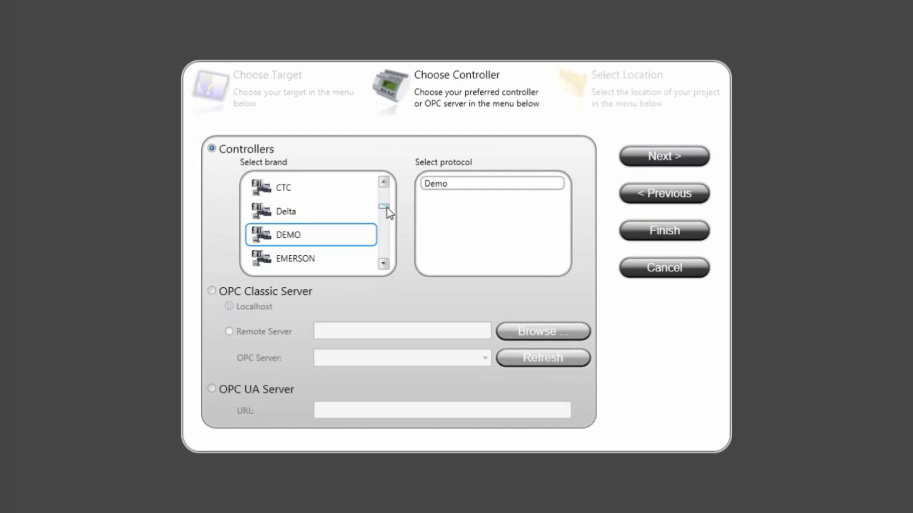
drag(383, 209, 383, 247)
click(372, 239)
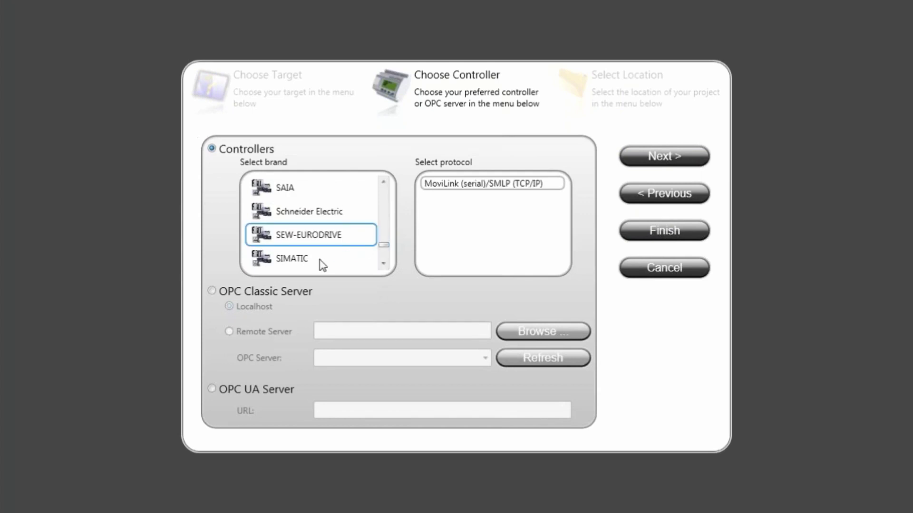
click(378, 261)
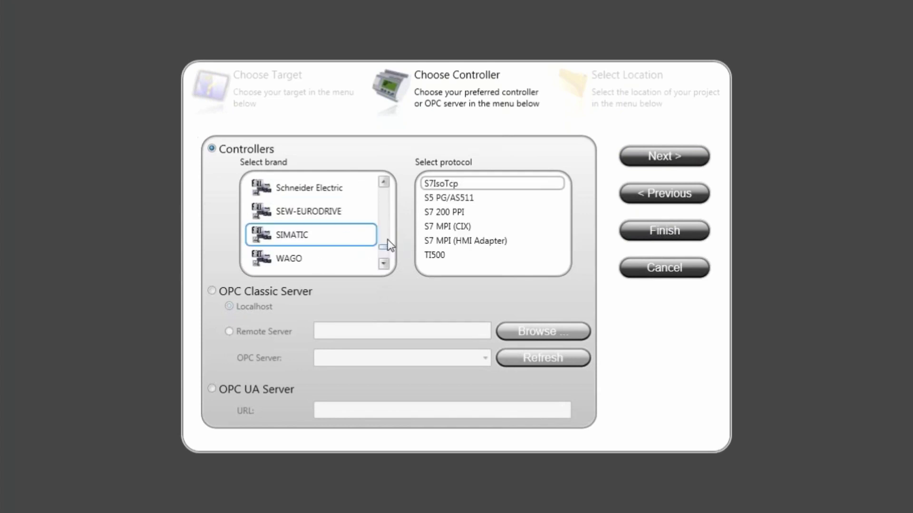
drag(386, 250, 386, 181)
click(334, 211)
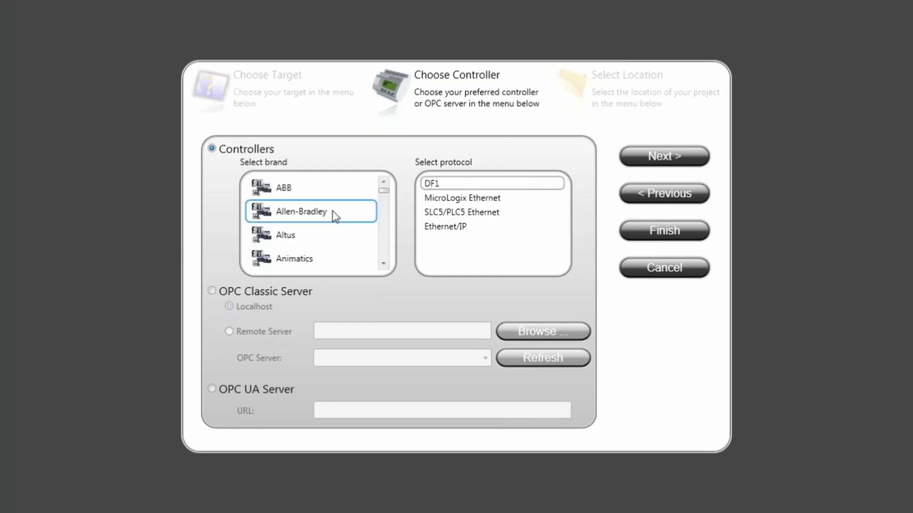
- Choose ABB as the controller brand and Control Network as its protocol
click(294, 188)
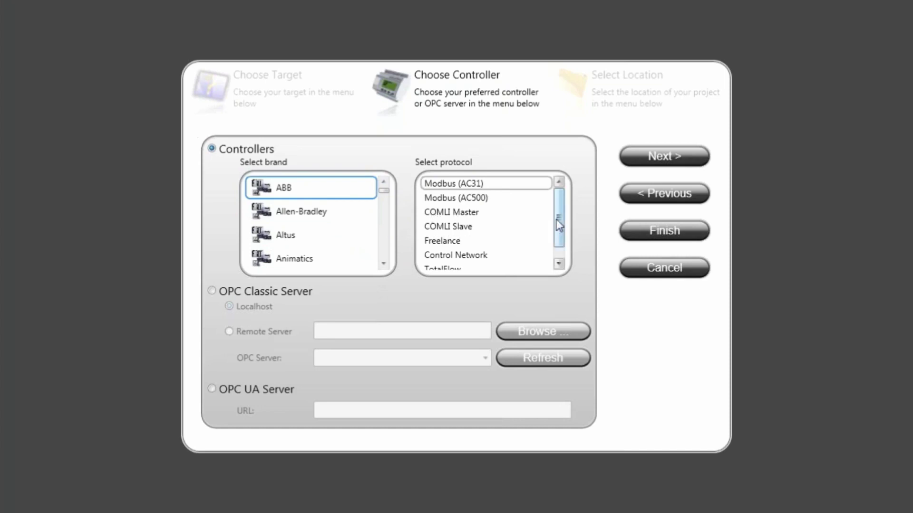
drag(556, 224, 554, 239)
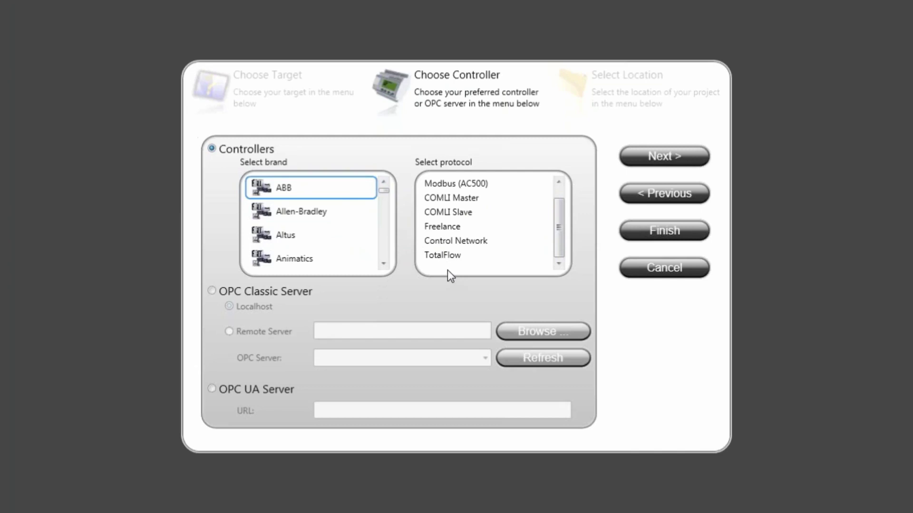
click(457, 242)
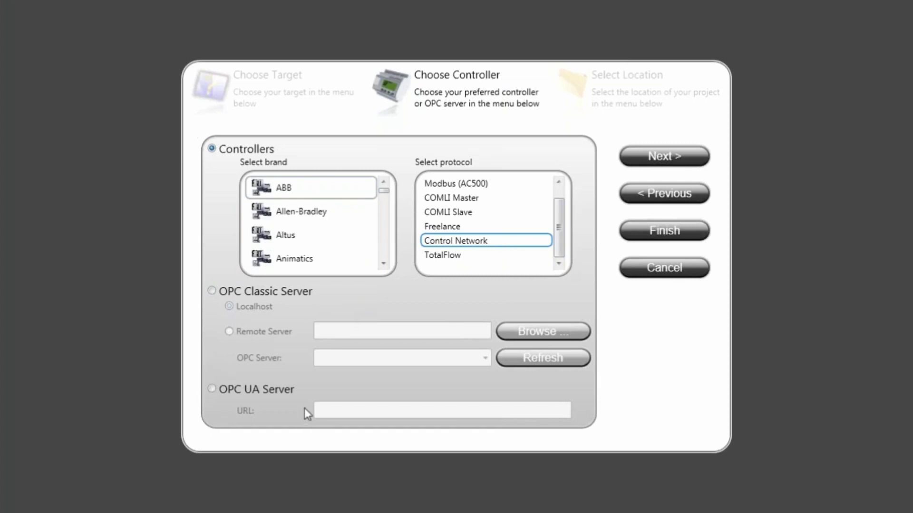
- Name the project ABB_Demonstration_Test and finish creating it in the default location
click(694, 160)
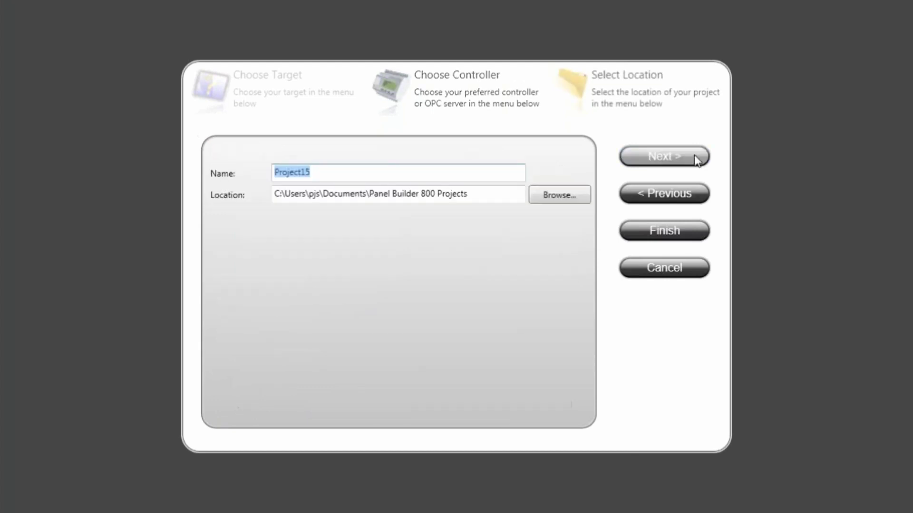
text(ABB_Demonstration_Test)
click(665, 232)
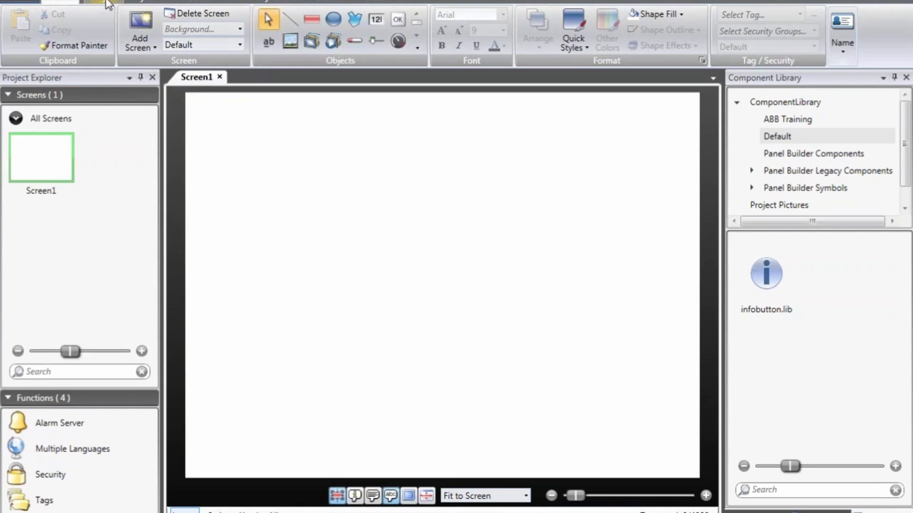
click(109, 4)
click(140, 4)
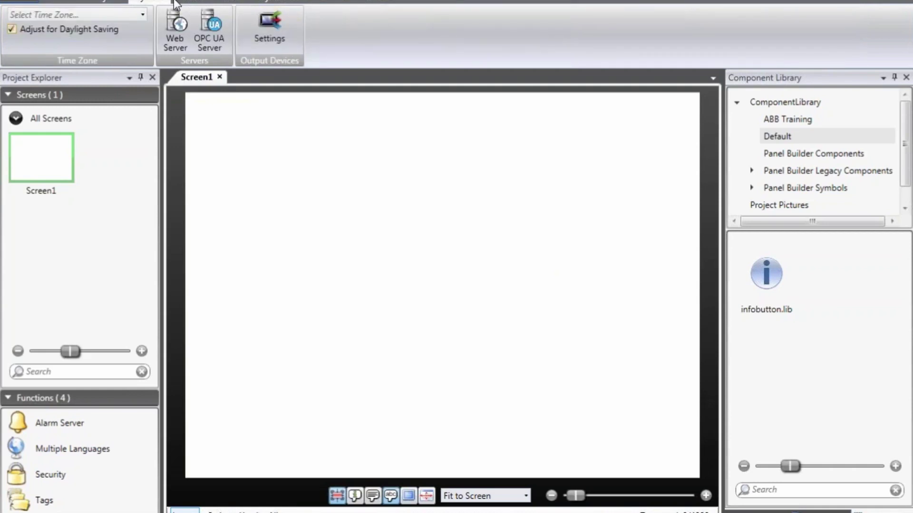
click(191, 4)
click(231, 4)
click(265, 4)
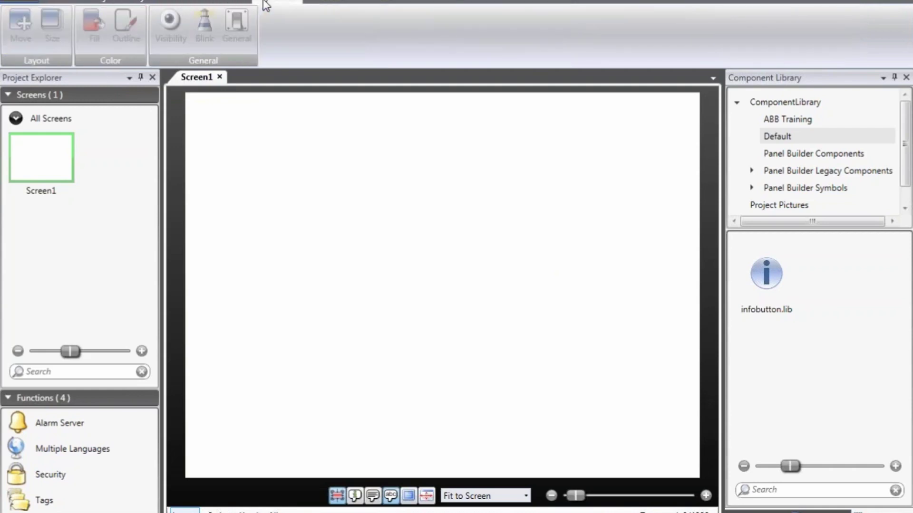
click(310, 3)
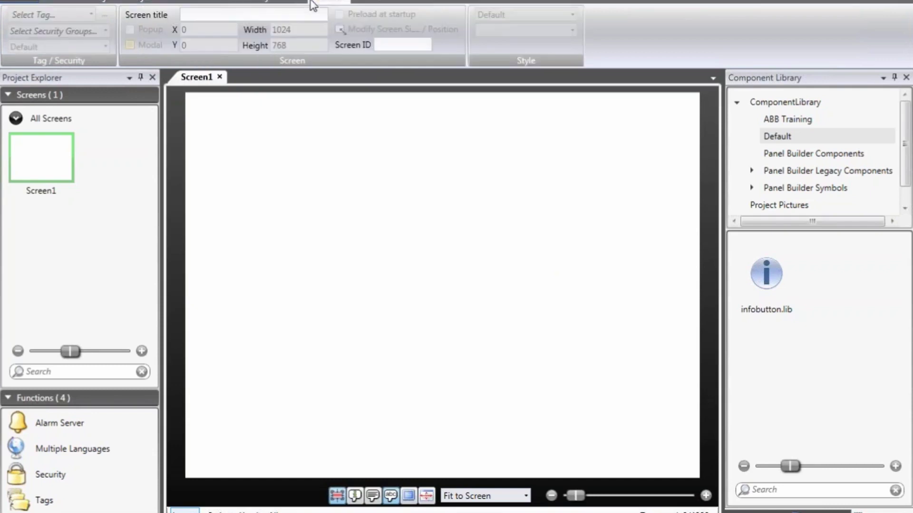
click(366, 5)
click(332, 4)
- Draw a large round meter on the left half of Screen1 and a button to the right of it
click(71, 3)
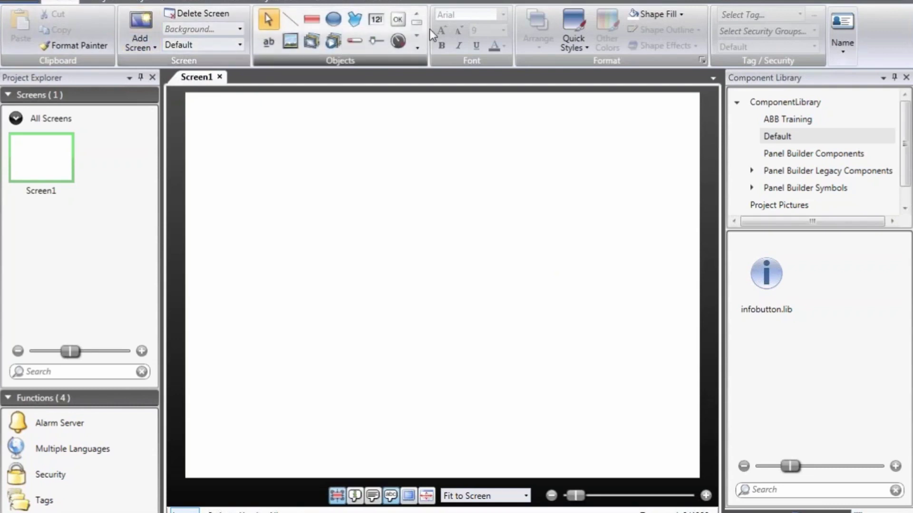
click(399, 41)
drag(280, 164, 422, 326)
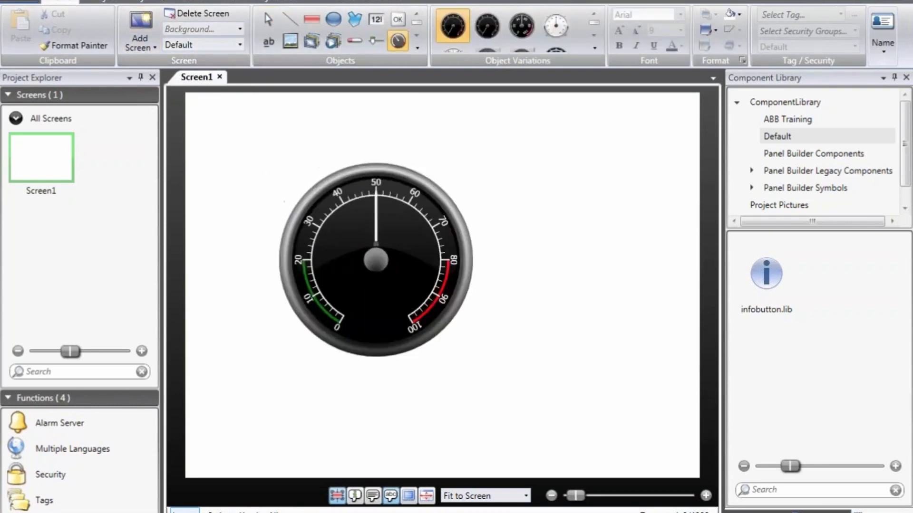
click(398, 19)
drag(505, 186, 565, 202)
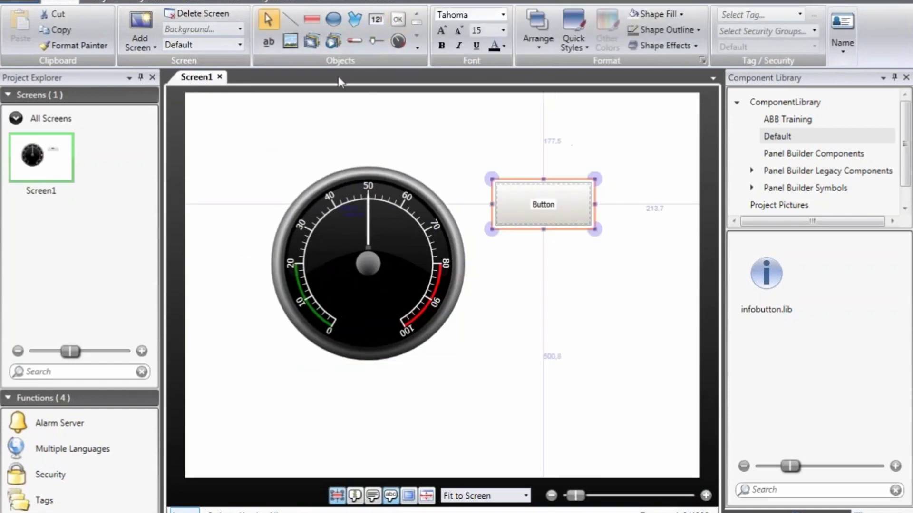
- Draw a numeric field below the button, and move the button down closer to the field
click(376, 19)
drag(493, 251, 559, 294)
drag(547, 203, 560, 224)
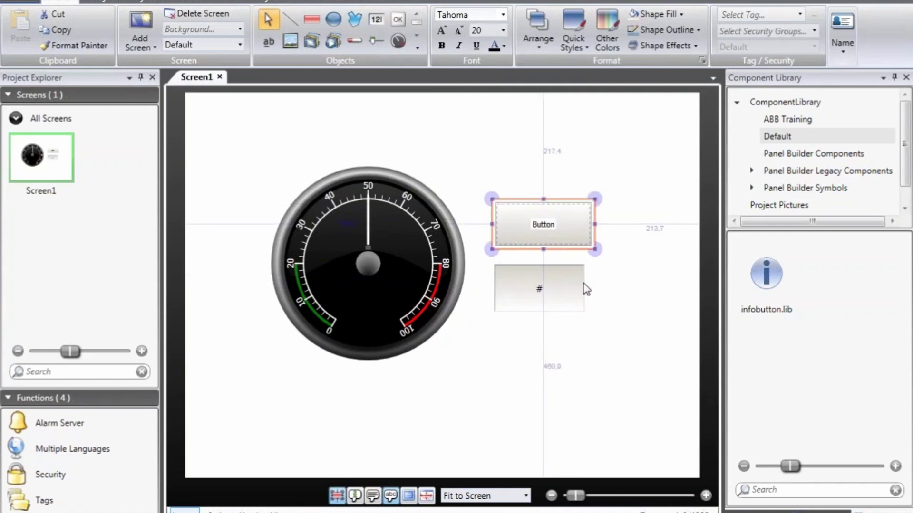
- Widen the numeric field on its right side to match the width of the button above it
click(581, 287)
scroll(592, 285, up, 1)
scroll(595, 285, up, 3)
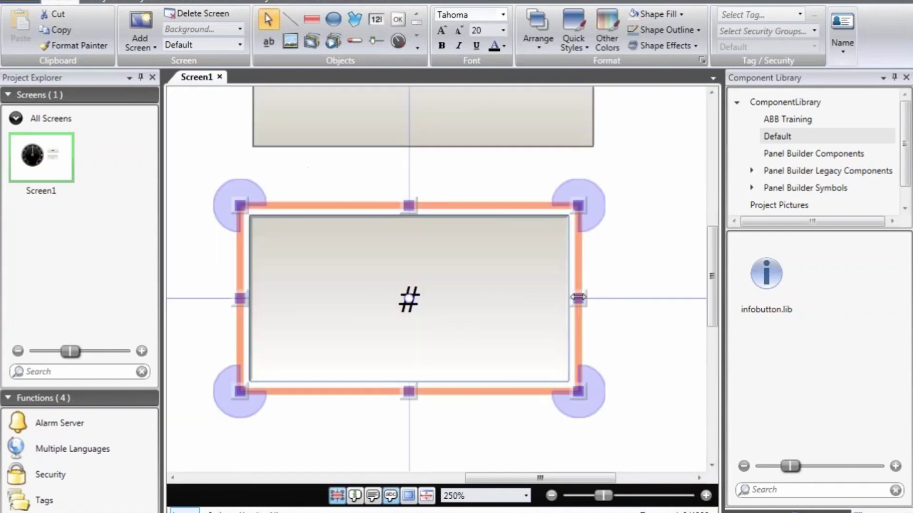
mouse_move(594, 297)
mouse_down()
mouse_move(565, 298)
mouse_move(595, 297)
mouse_up()
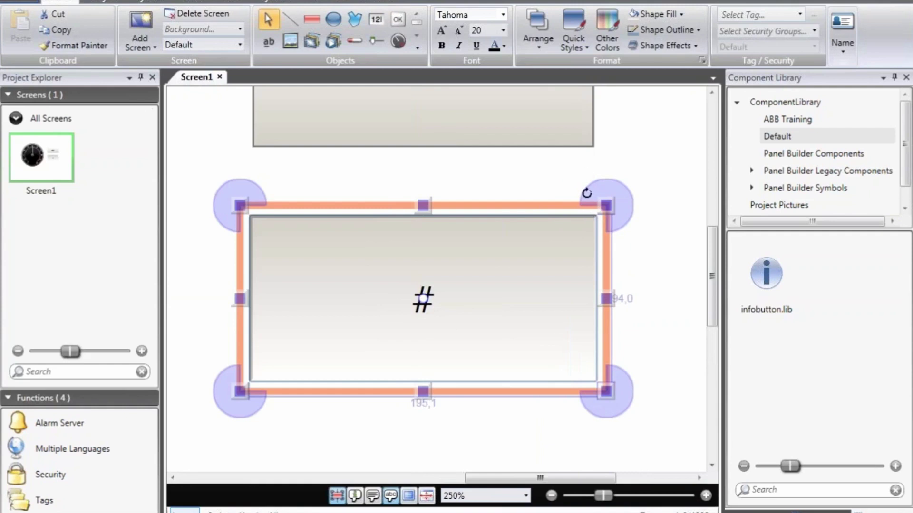
scroll(554, 202, down, 1)
scroll(554, 199, down, 3)
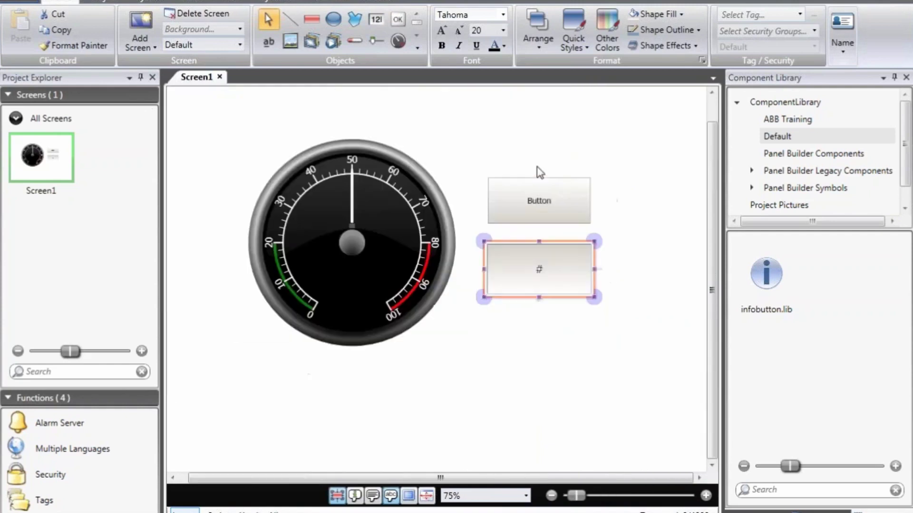
- Fill the meter, the button and the numeric field together with a medium-dark blue theme color
drag(643, 100, 214, 406)
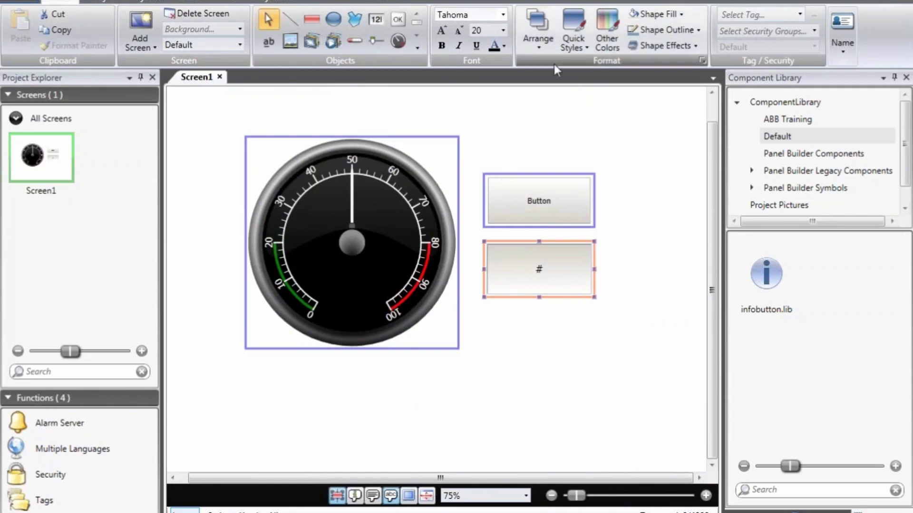
click(654, 15)
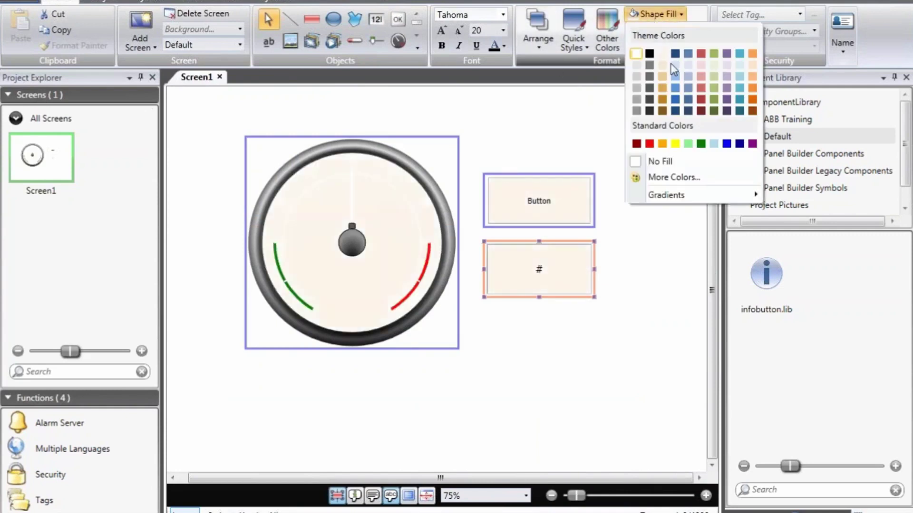
click(688, 99)
click(592, 127)
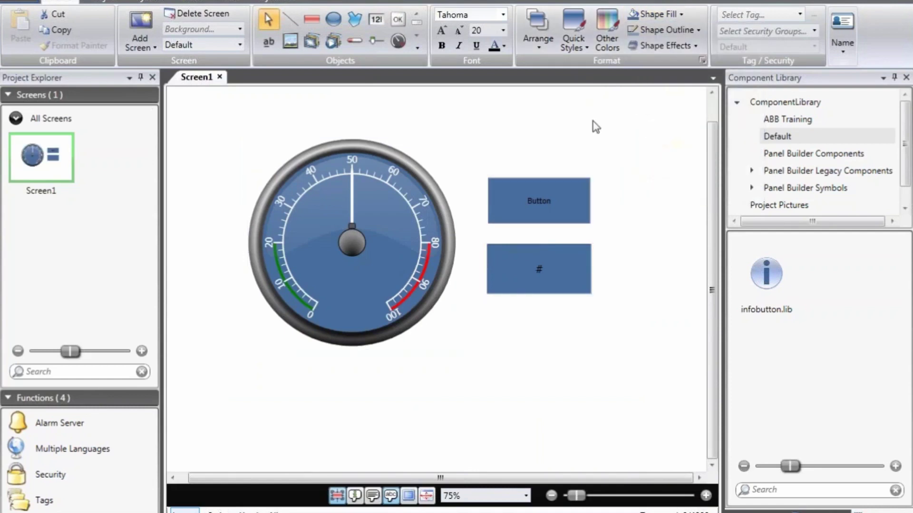
- Show the meter's general properties, and change the button's text to "Click me"
click(381, 190)
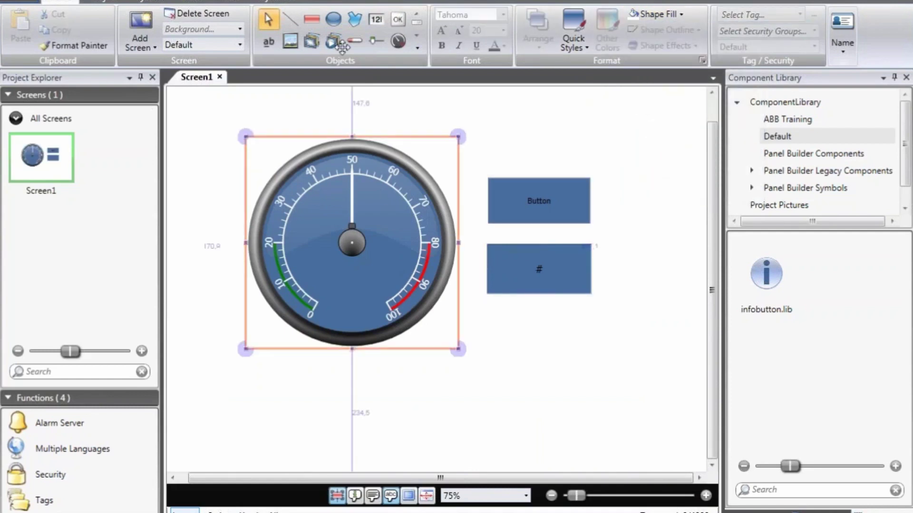
click(332, 3)
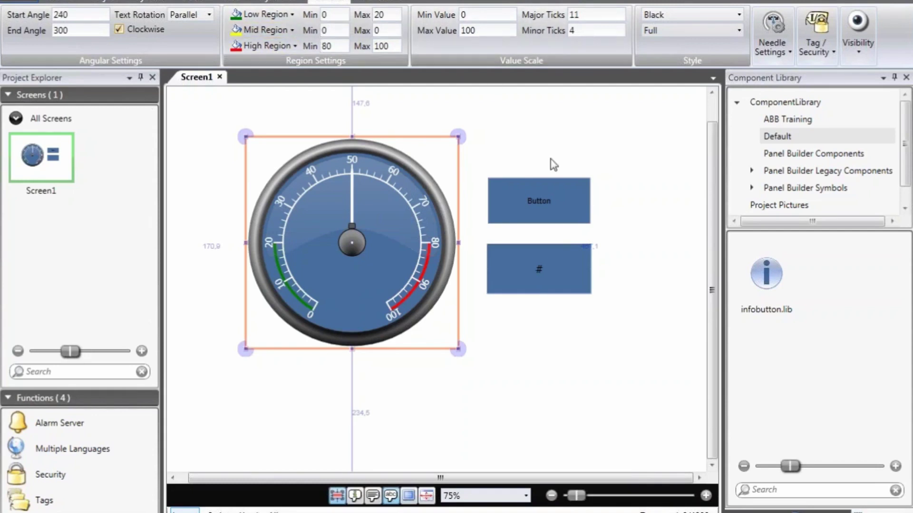
click(556, 187)
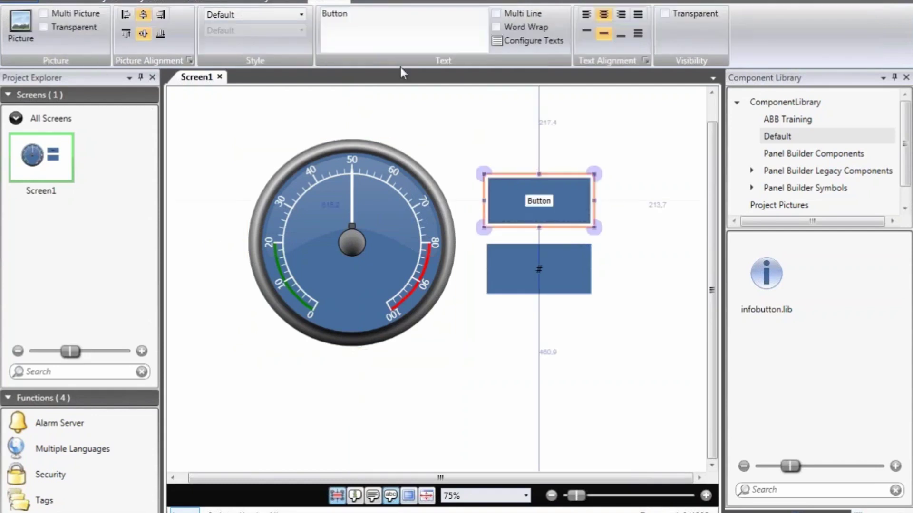
click(379, 19)
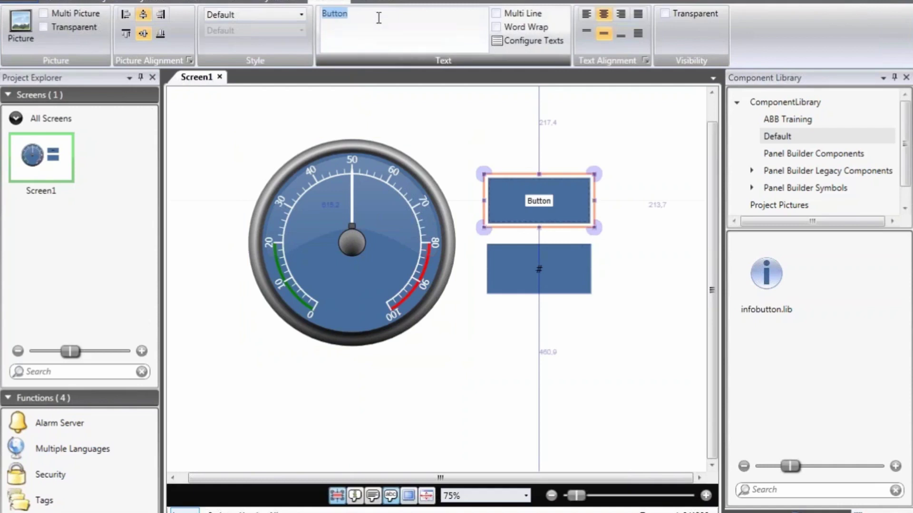
key(BackSpace)
text(Click me)
key(Return)
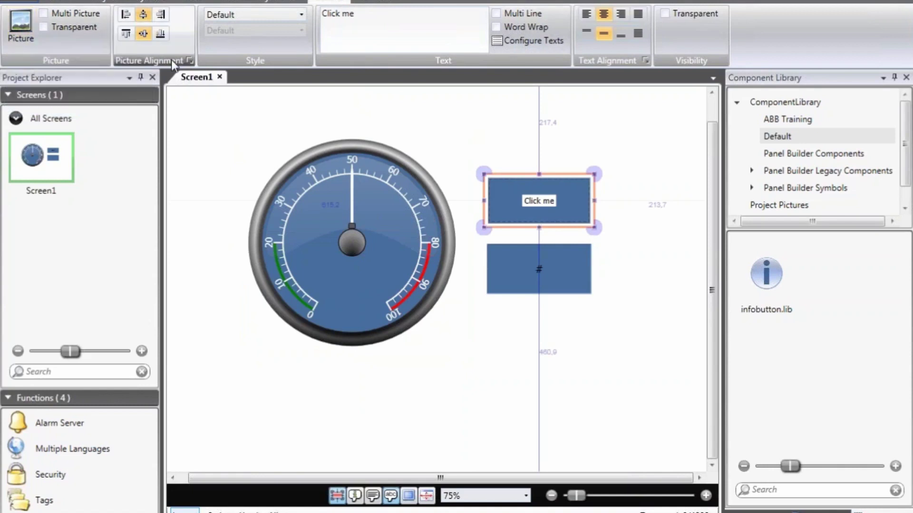
- Add the suffix "%" to the numeric field below the button
click(577, 268)
scroll(564, 275, up, 3)
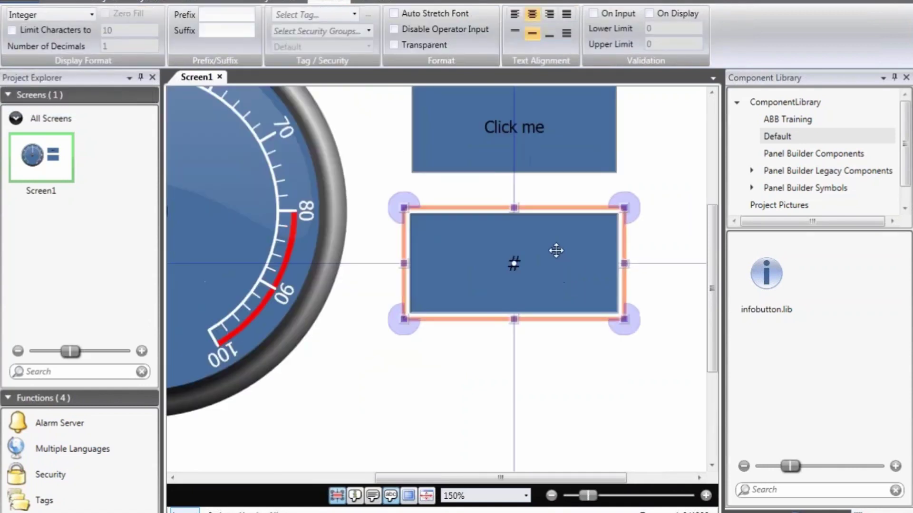
click(224, 33)
text(%)
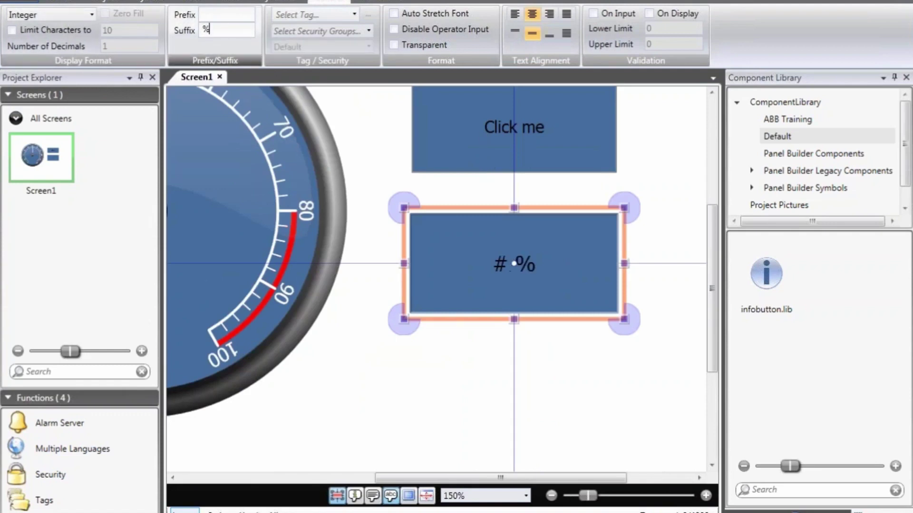
- Check the display formats available for the numeric field
click(92, 15)
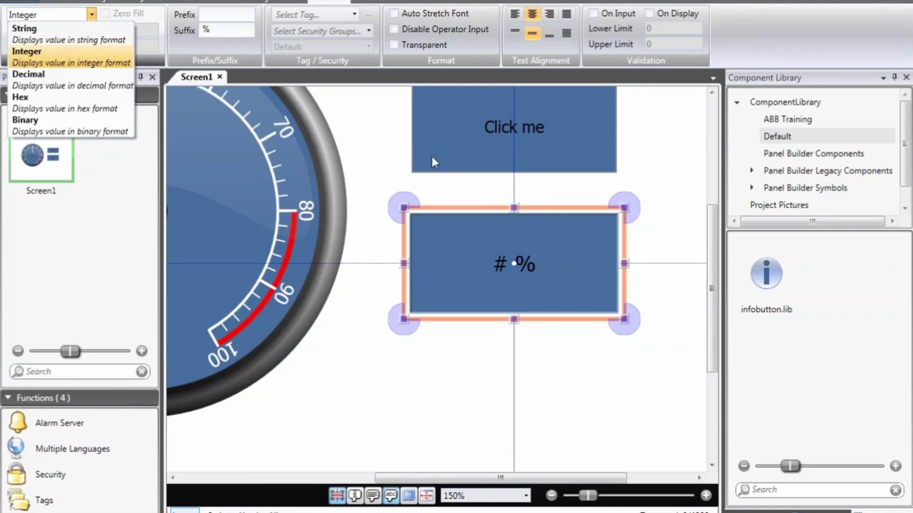
click(394, 145)
scroll(403, 149, down, 2)
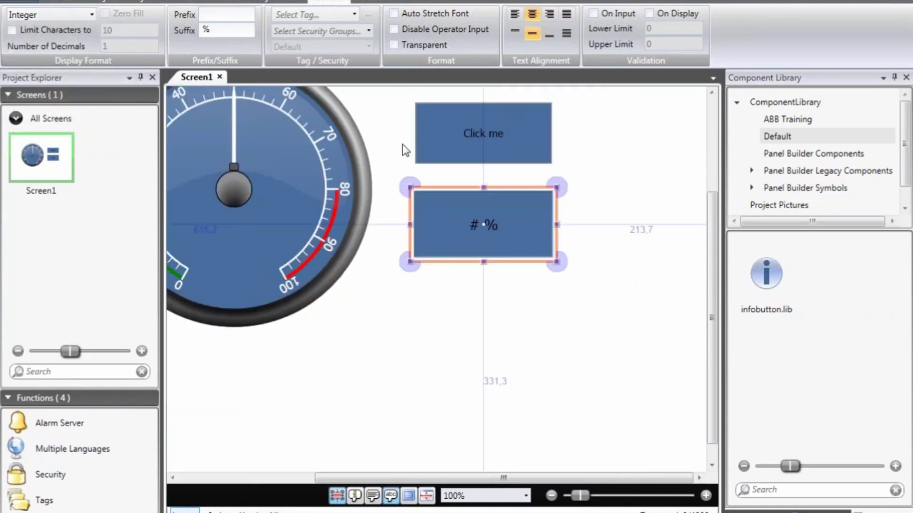
- Set the "Click me" button's click action to Show Screen with Screen1 as the target
click(431, 129)
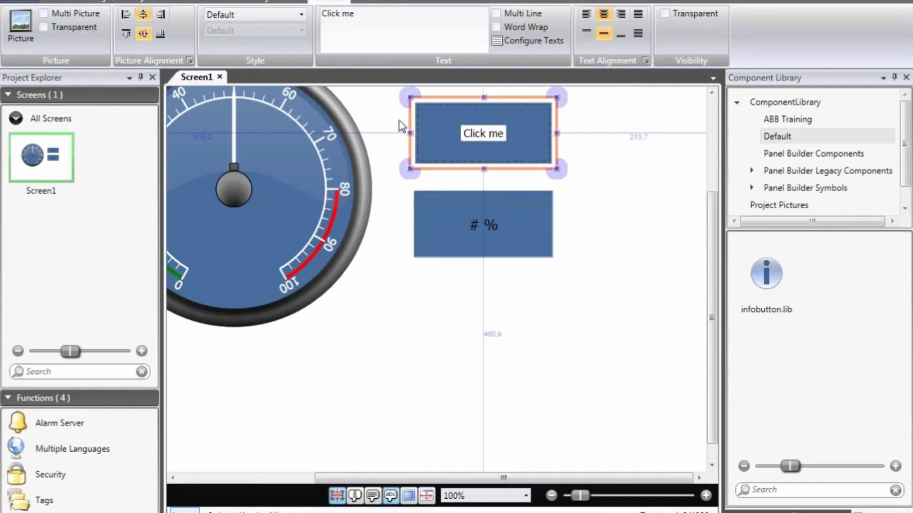
click(381, 3)
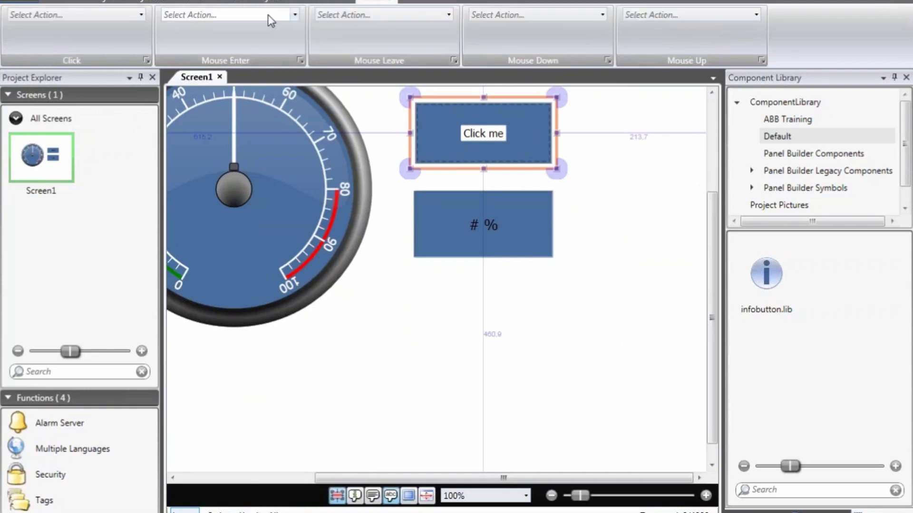
click(141, 15)
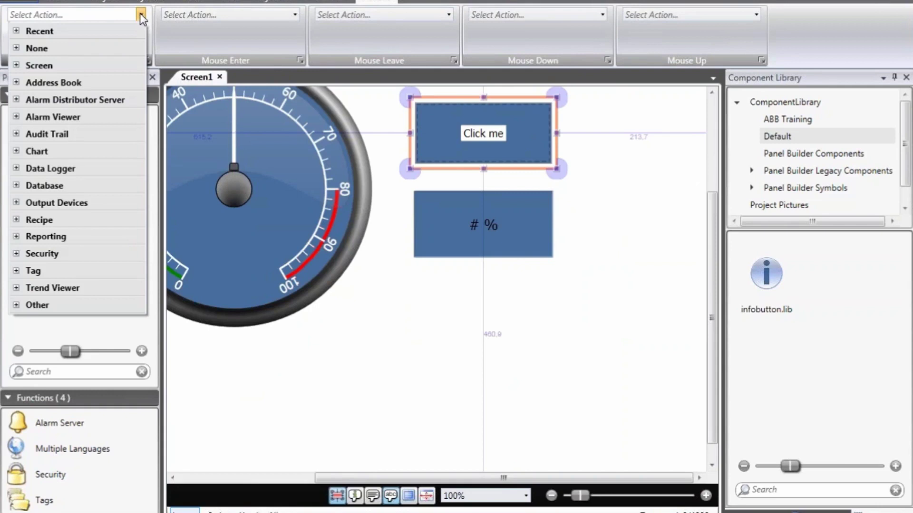
click(17, 66)
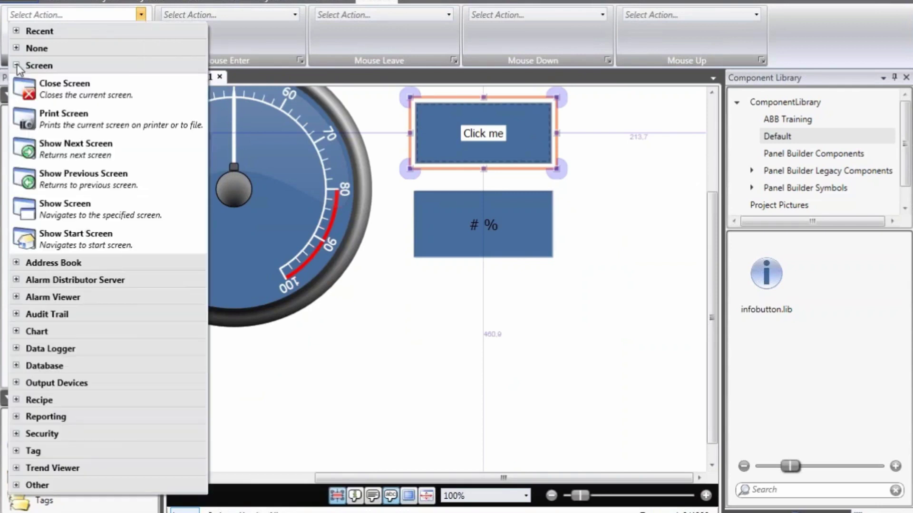
click(89, 203)
click(89, 30)
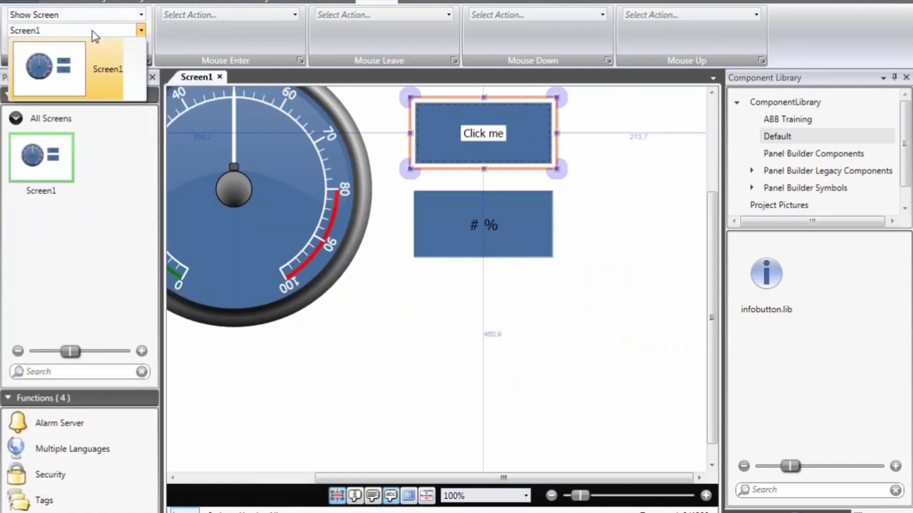
click(83, 67)
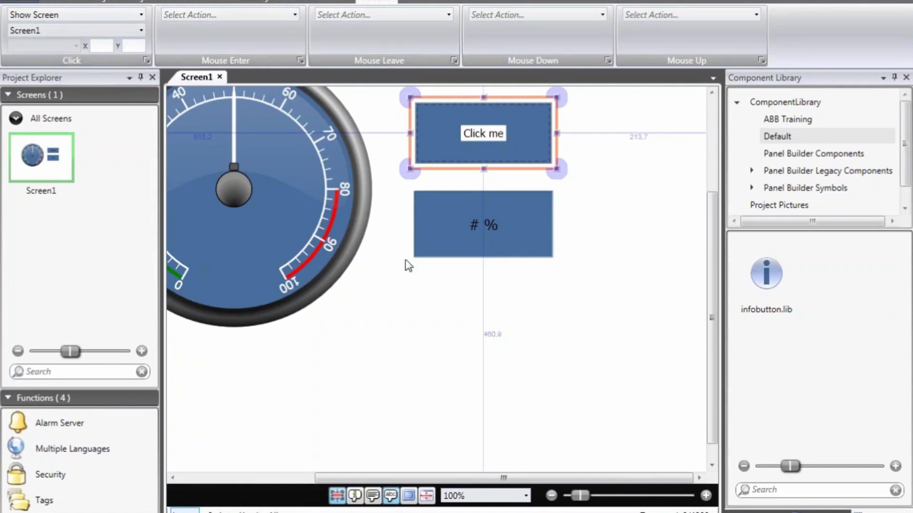
- Move the meter, the button and the numeric field together slightly down and to the right on Screen1
click(400, 283)
scroll(404, 252, down, 2)
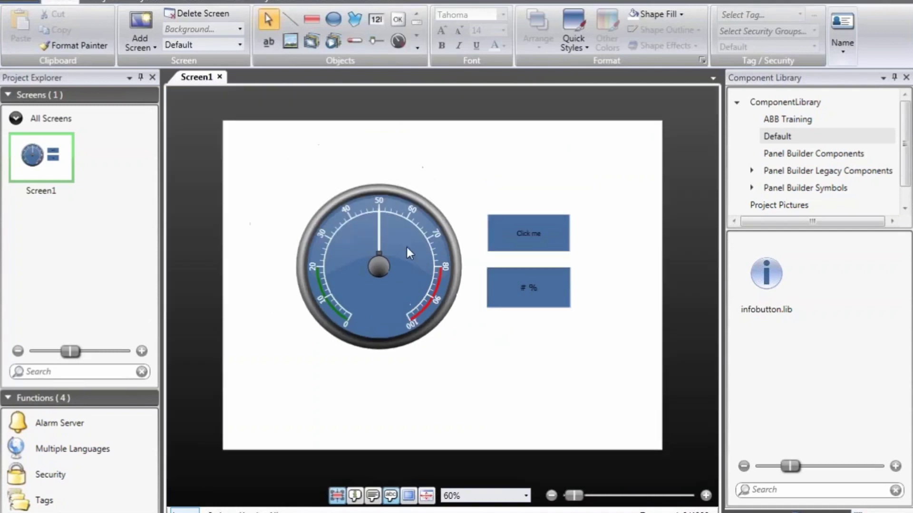
scroll(418, 245, up, 1)
drag(206, 108, 662, 397)
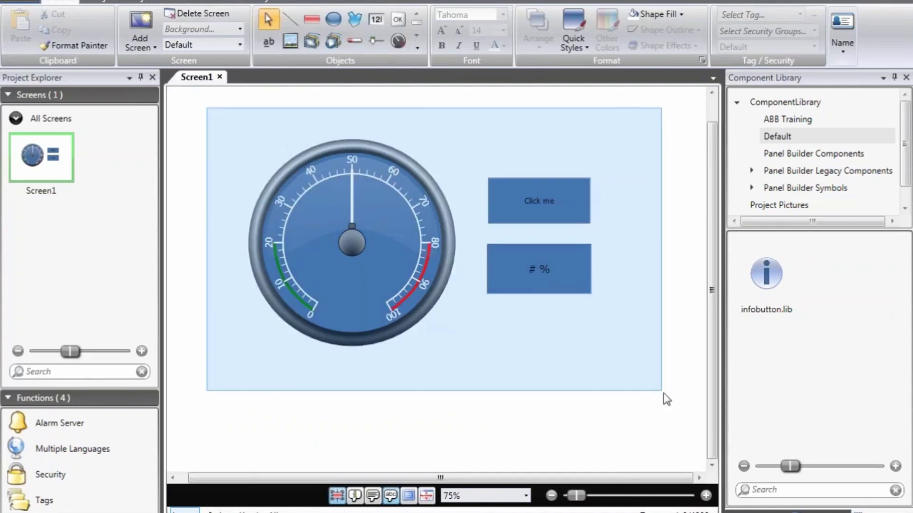
drag(567, 191, 577, 205)
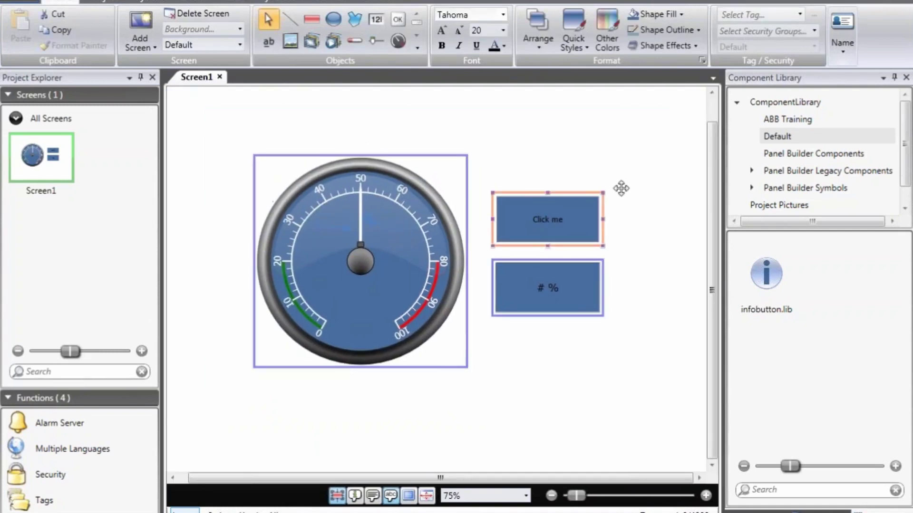
click(227, 189)
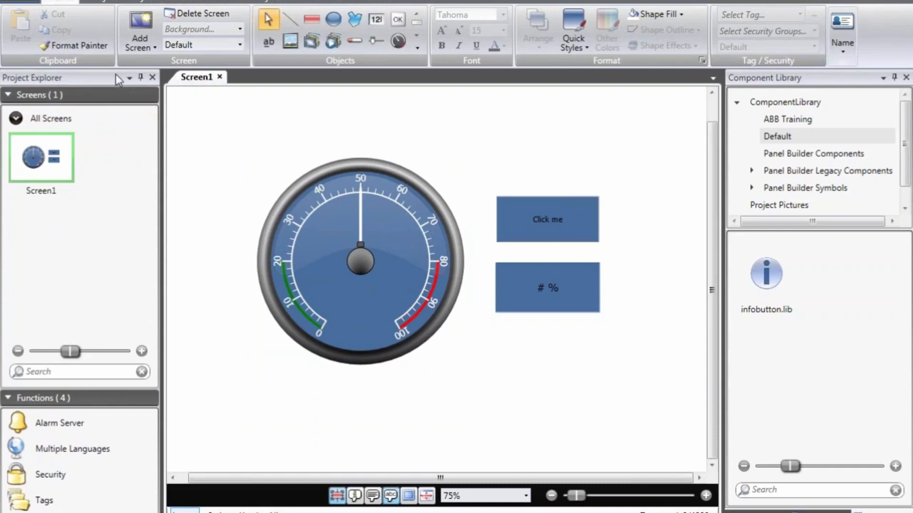
- Add three blank screens to the project and look through the available screen templates
click(141, 26)
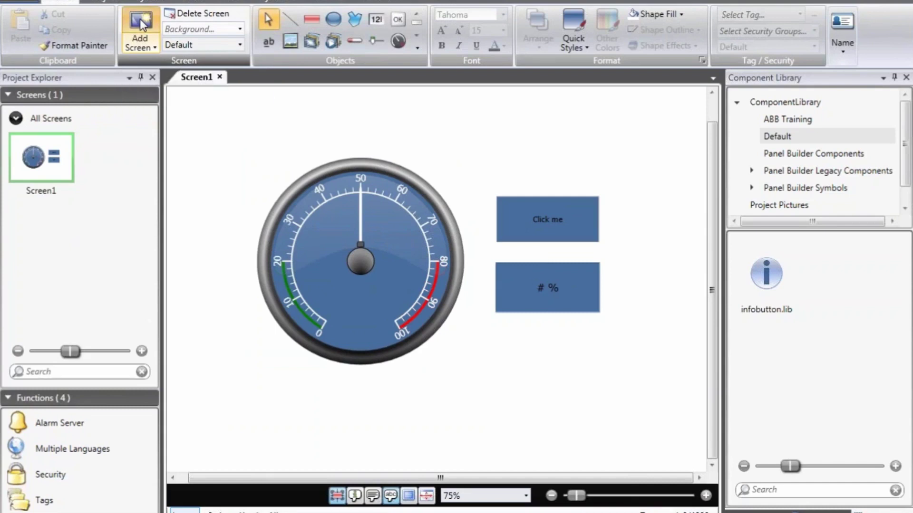
click(144, 25)
click(143, 25)
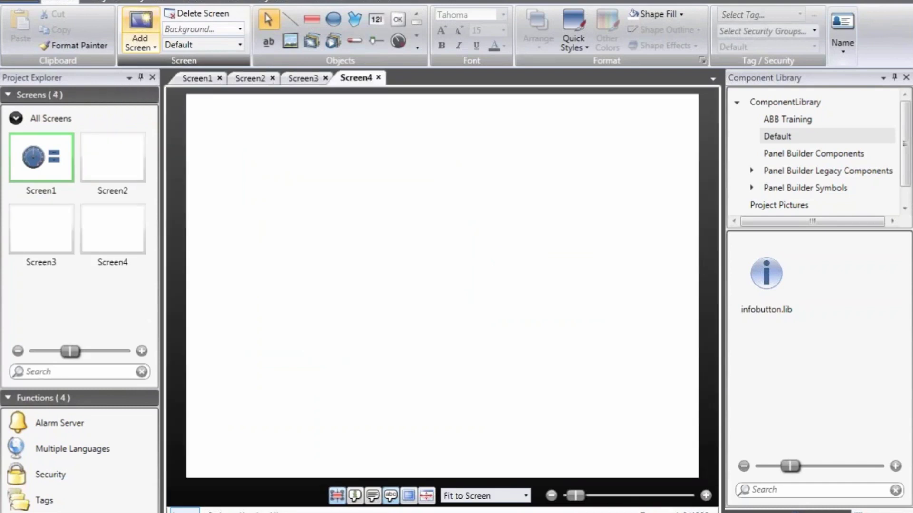
click(137, 42)
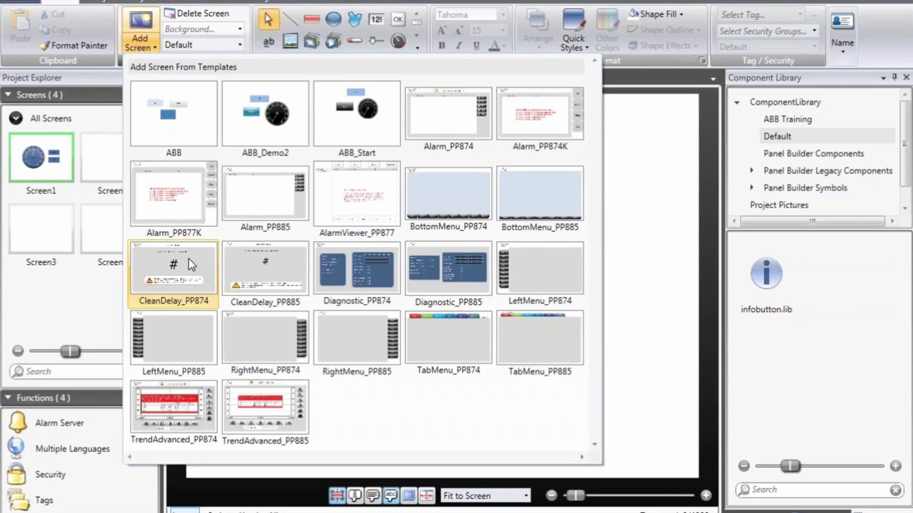
click(148, 45)
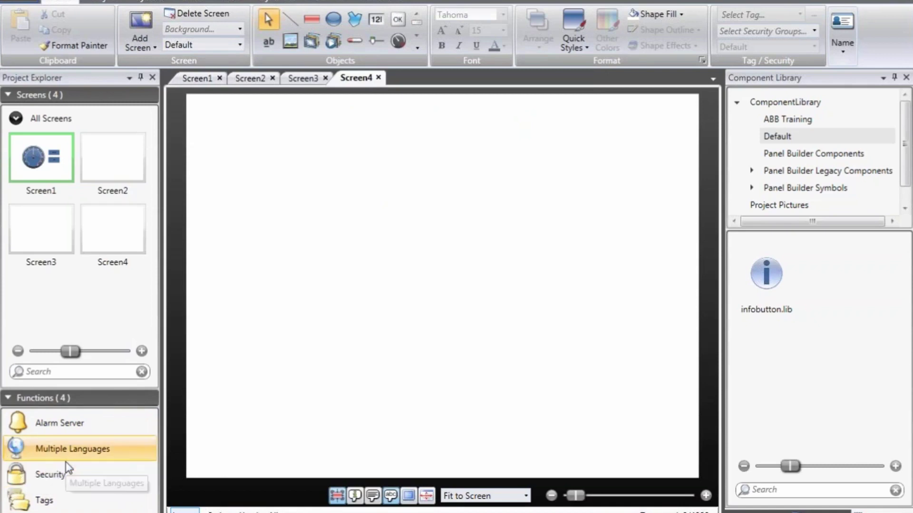
- Open the project's tag configuration and hide the Others columns of the tag table
click(41, 507)
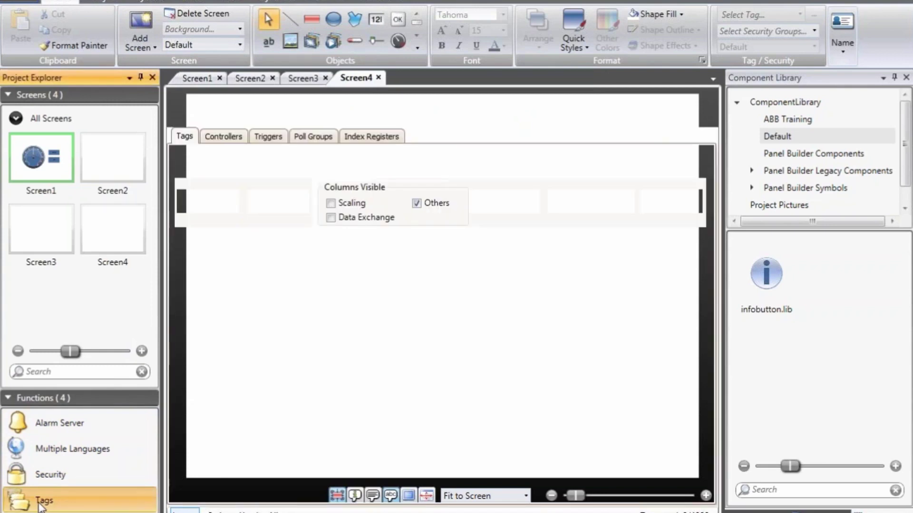
click(416, 204)
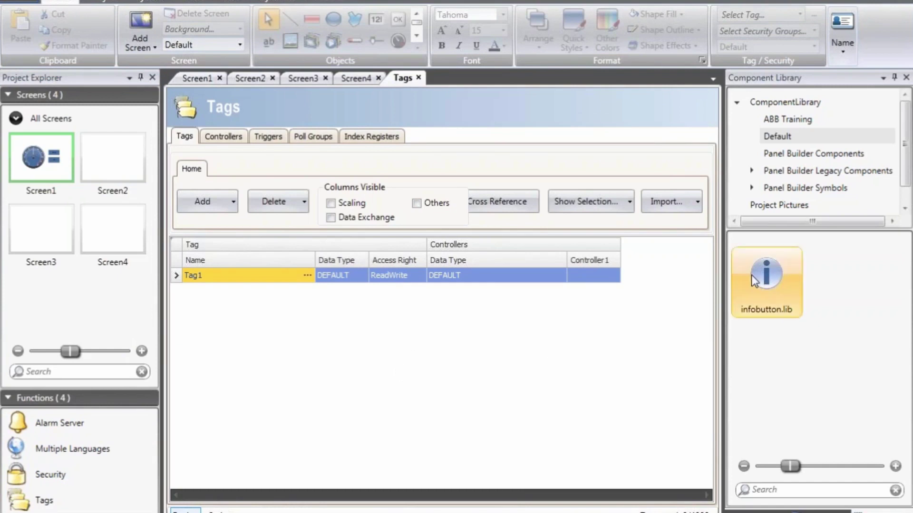
- Show the Action category of Panel Builder Symbols in the component library and reopen Screen1
drag(903, 161, 905, 179)
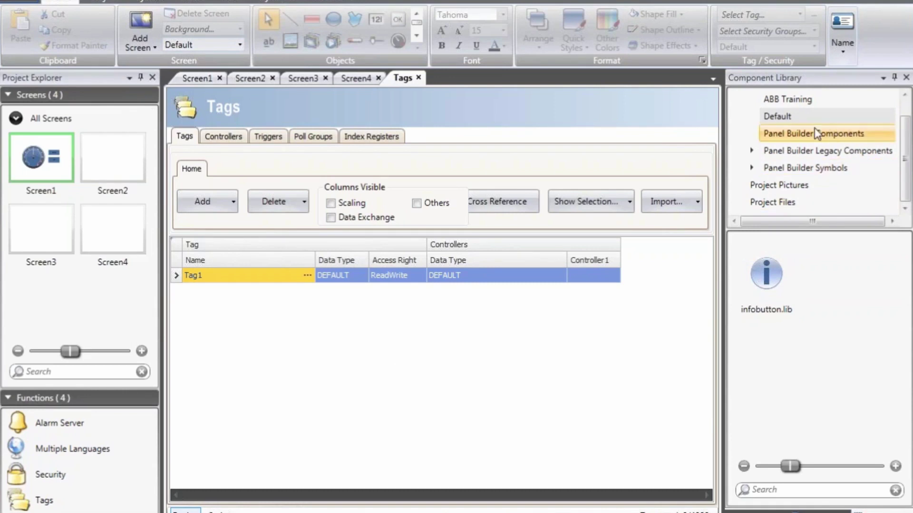
click(751, 168)
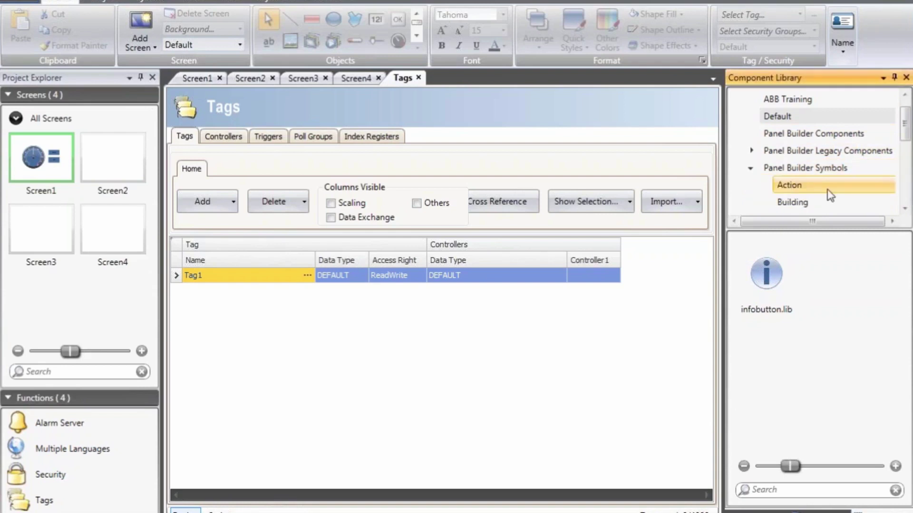
scroll(829, 188, down, 1)
click(809, 152)
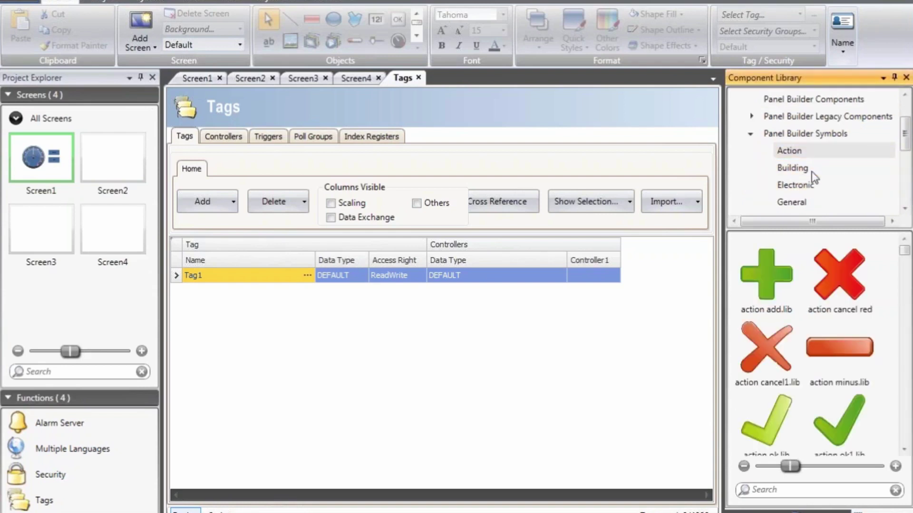
double_click(89, 163)
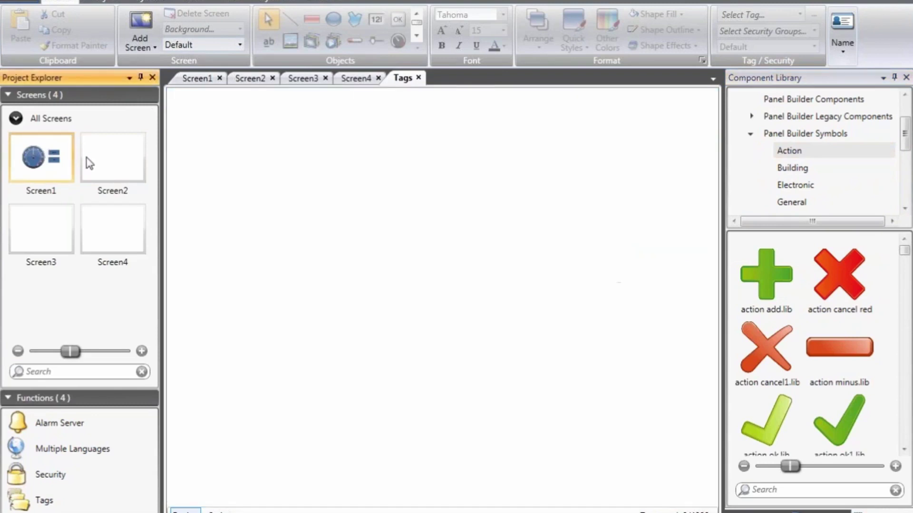
- Place the "action ok" check mark symbol on Screen1, shrink it and position it directly below the numeric field
scroll(907, 264, down, 5)
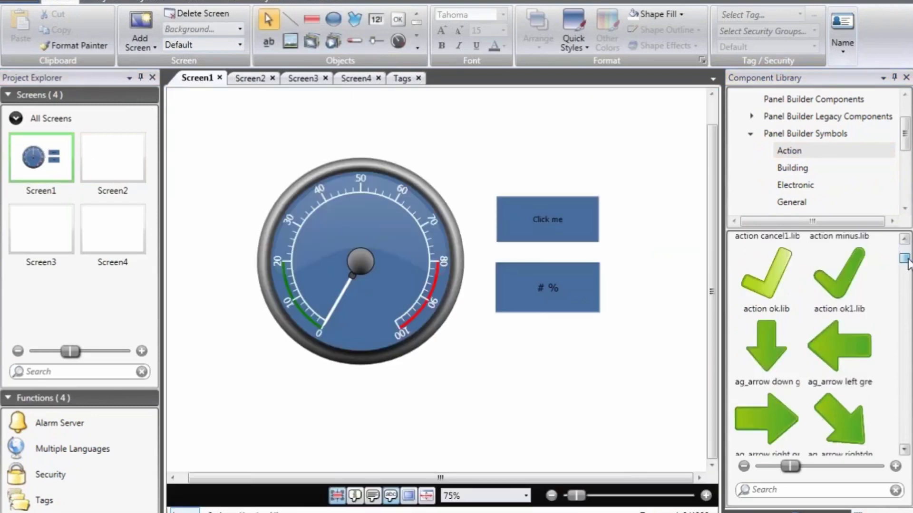
scroll(907, 264, up, 5)
mouse_move(768, 358)
drag(769, 358, 647, 360)
drag(547, 349, 547, 349)
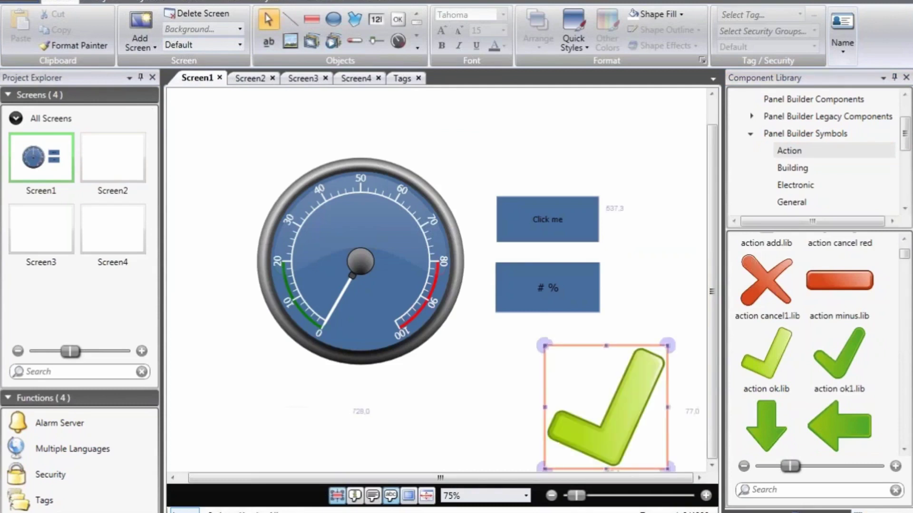
drag(598, 385, 563, 361)
drag(509, 318, 544, 336)
- Search Panel Builder Symbols for "warn" and place the Warning symbol below the numeric field
click(807, 133)
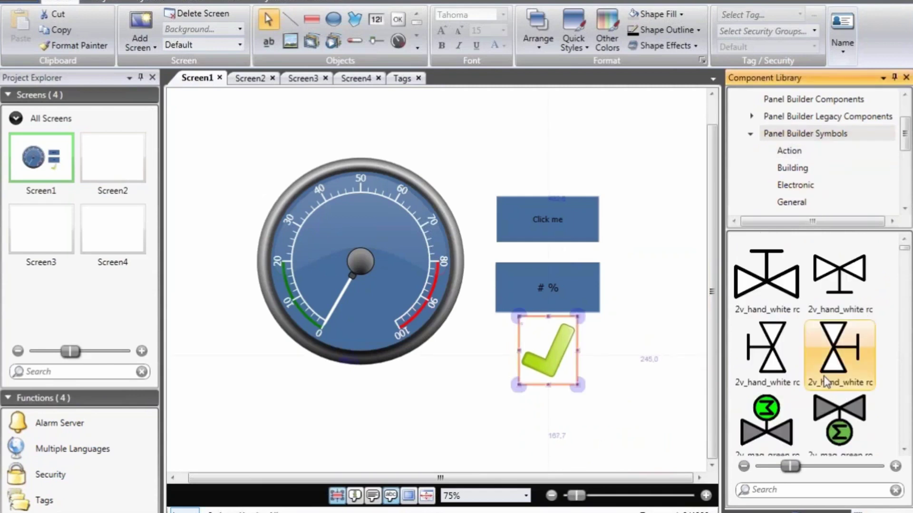
click(782, 489)
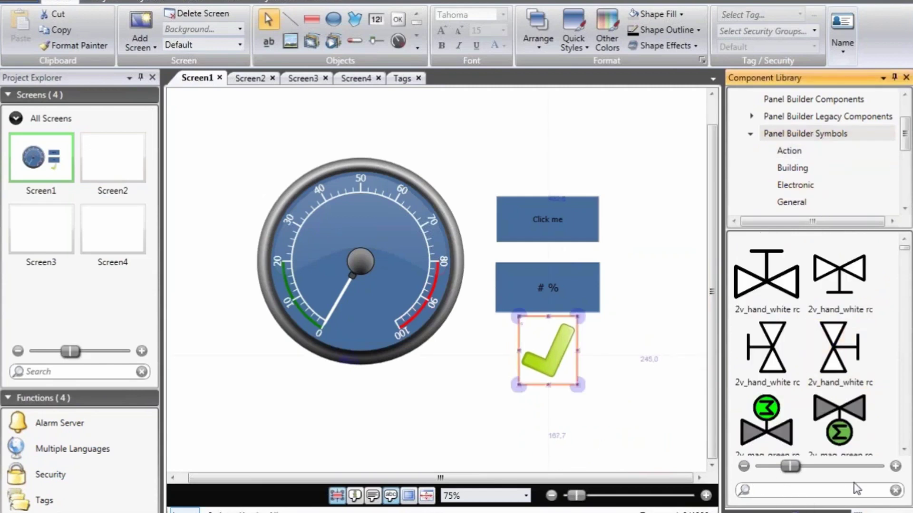
text(arn)
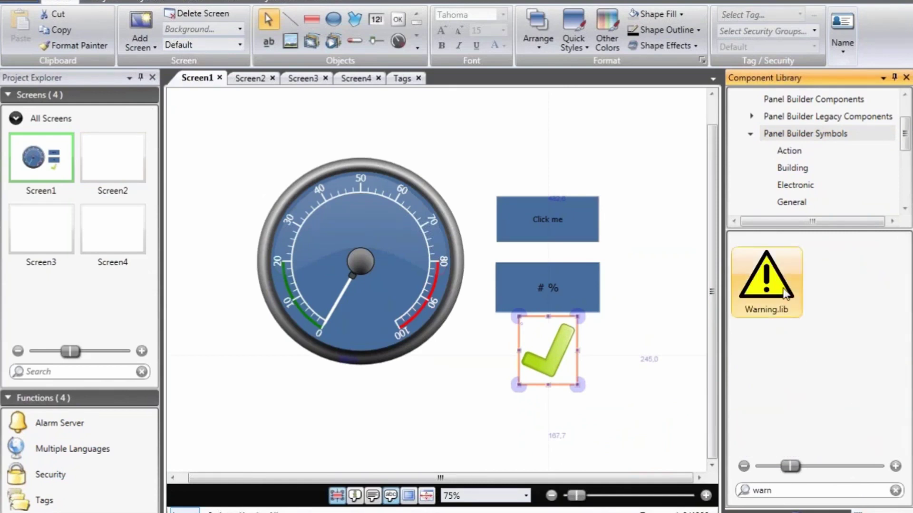
drag(780, 311, 501, 343)
- Shift the check mark to the right and fit the warning symbol beside it under the numeric field
click(565, 349)
drag(565, 349, 590, 345)
drag(496, 350, 530, 352)
click(660, 387)
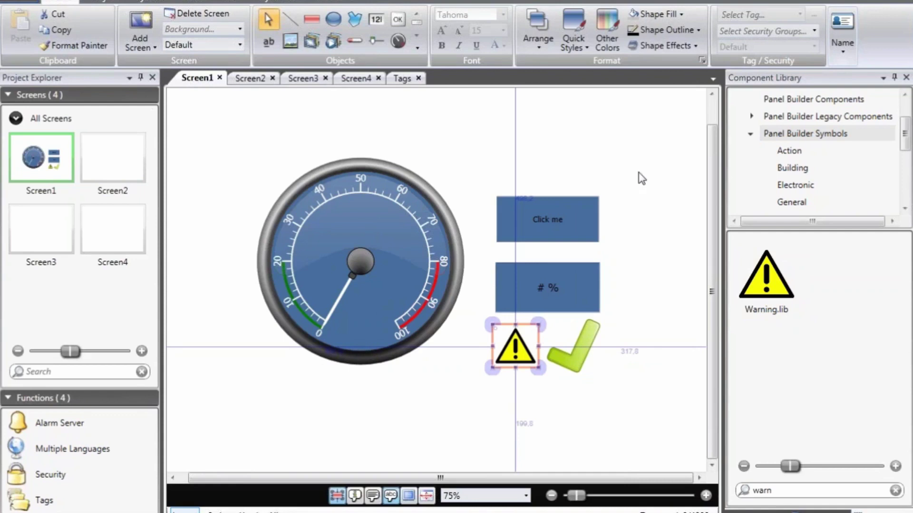
- Group the button, the numeric field, the warning symbol and the check mark into one object
drag(645, 176, 461, 416)
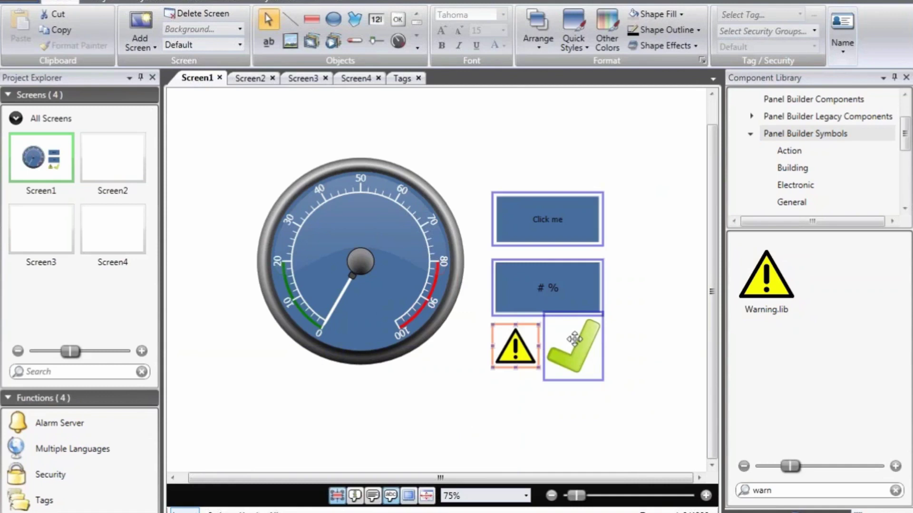
right_click(566, 217)
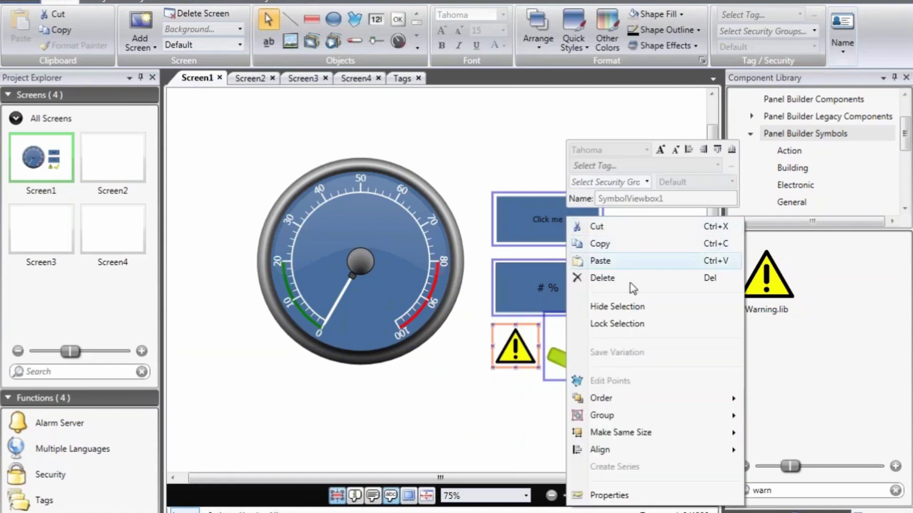
mouse_move(626, 417)
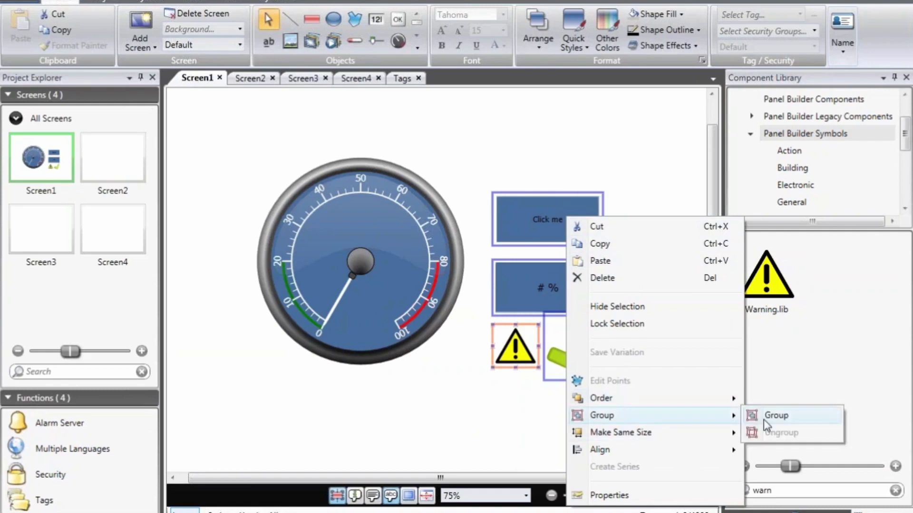
click(776, 417)
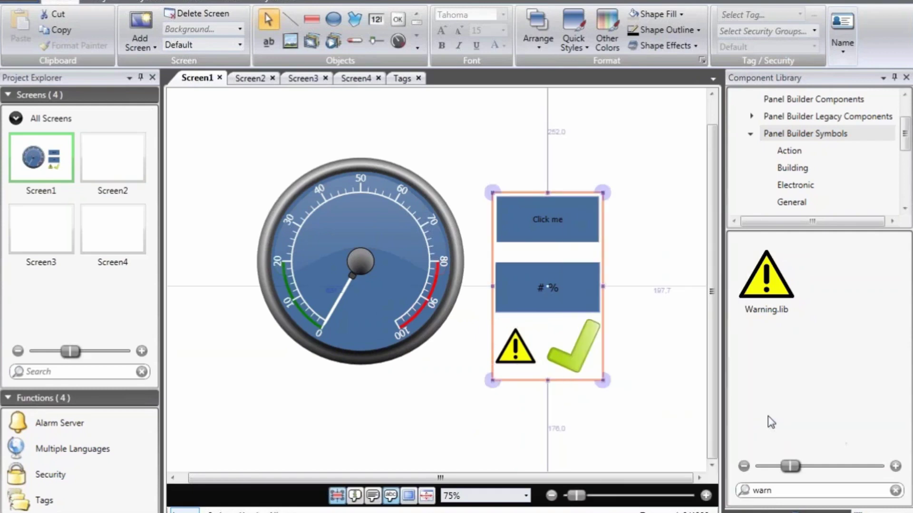
- Copy the grouped objects into the ABB Training folder of the component library and preview the new component
right_click(569, 228)
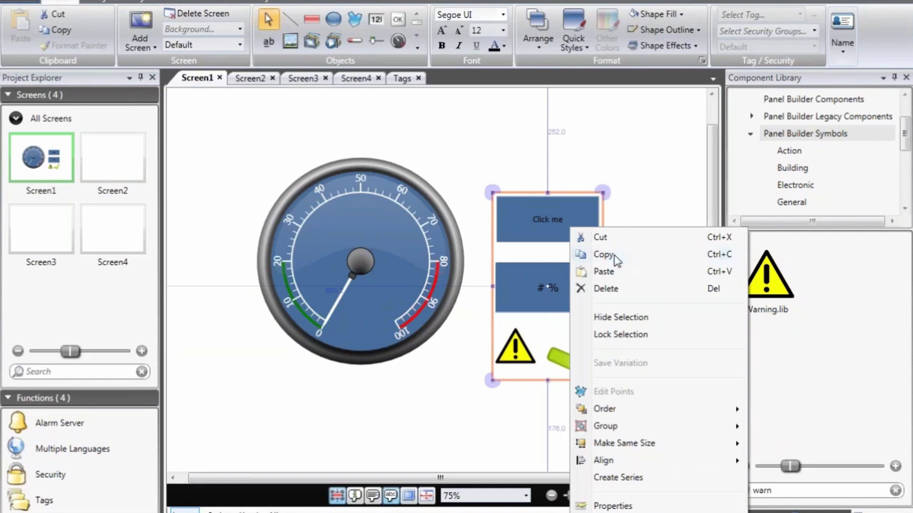
click(638, 256)
click(751, 133)
scroll(788, 118, up, 2)
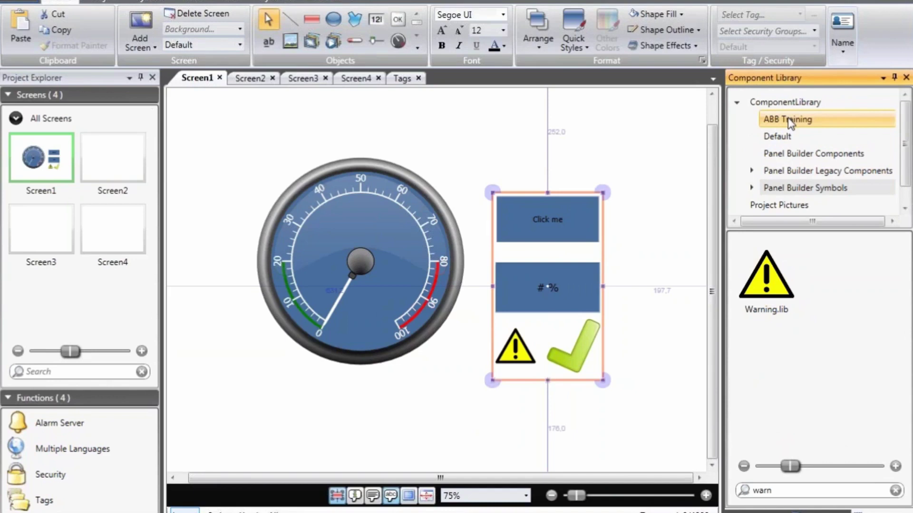
click(790, 123)
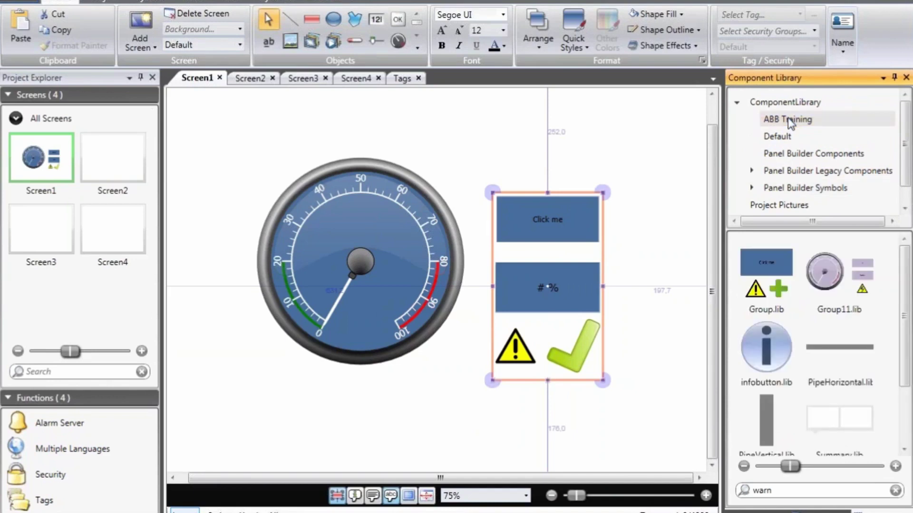
right_click(844, 243)
click(763, 252)
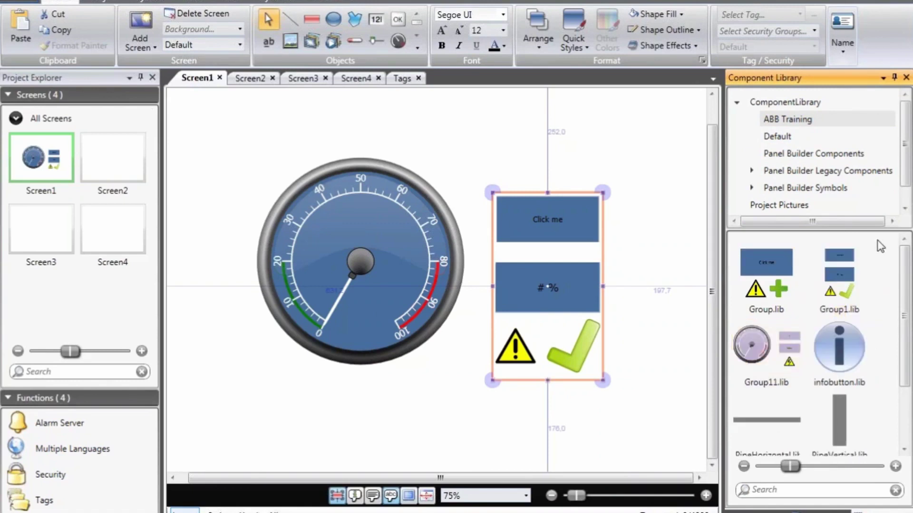
mouse_move(855, 309)
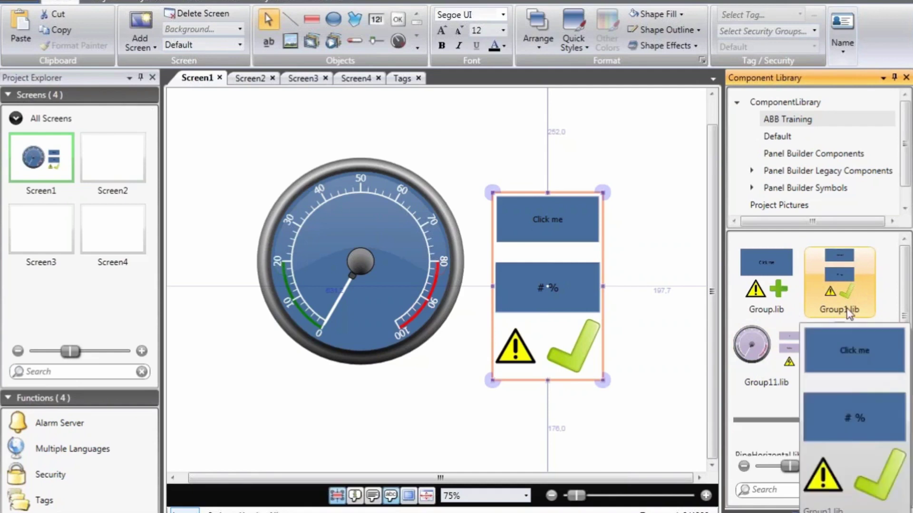
- Try placing a copy of the Group1 component from the ABB Training folder in Screen1's upper-right corner, and undo it
mouse_move(848, 291)
drag(847, 291, 417, 304)
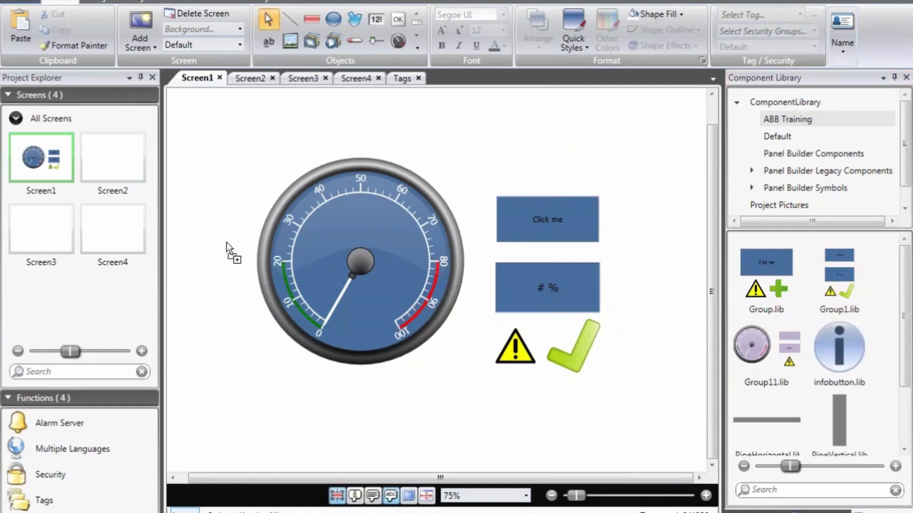
drag(226, 242, 226, 243)
scroll(318, 285, down, 1)
drag(313, 287, 597, 158)
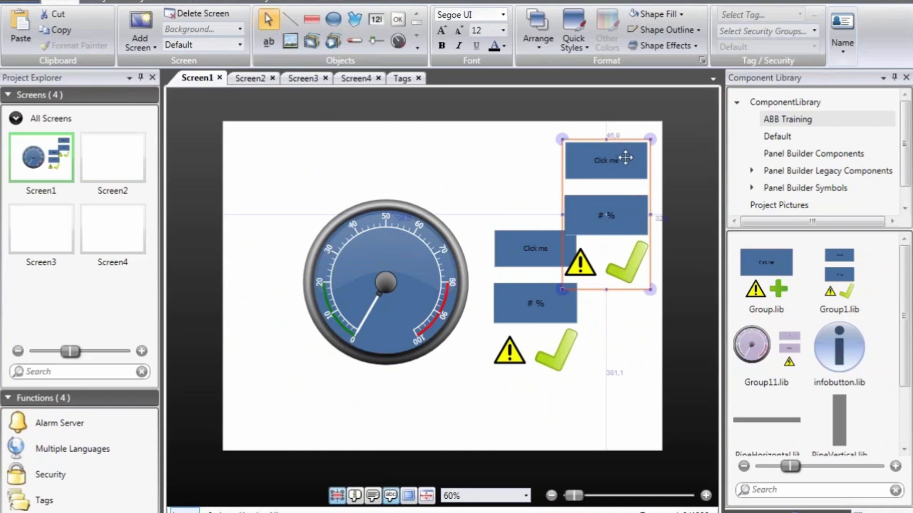
key(ctrl+z)
- Shift the grouped button, numeric field and symbols slightly up and closer to the gauge, and deselect them
drag(524, 248, 508, 228)
click(619, 248)
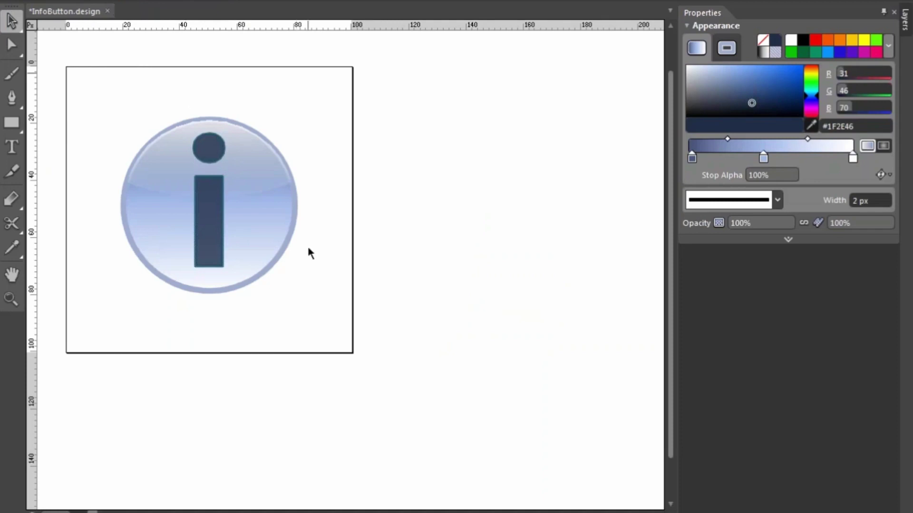
- Switch to the InfoButton.design drawing and recolour the letter "i" with the lighter blue fill #344E77
click(216, 200)
click(751, 97)
click(752, 93)
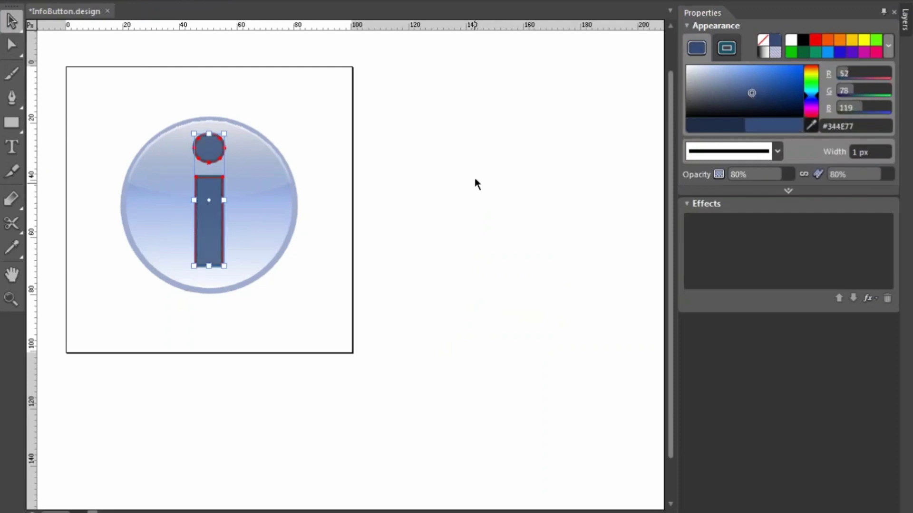
click(475, 184)
- Export all objects of the info button as InfoButton.xaml in XAML Silverlight 4 / WPF Canvas format to the Desktop, replacing the existing file
mouse_move(433, 84)
mouse_down()
mouse_move(81, 305)
mouse_move(372, 310)
mouse_move(366, 319)
mouse_up()
click(14, 1)
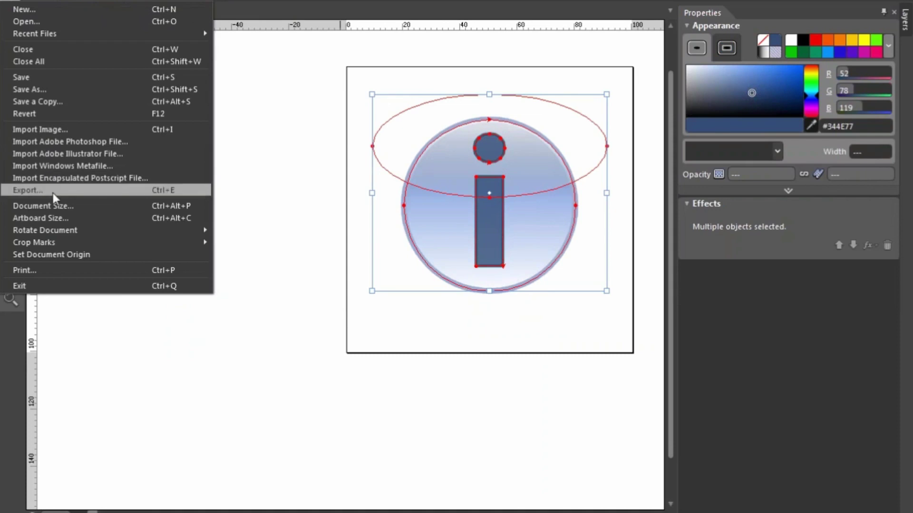
click(52, 192)
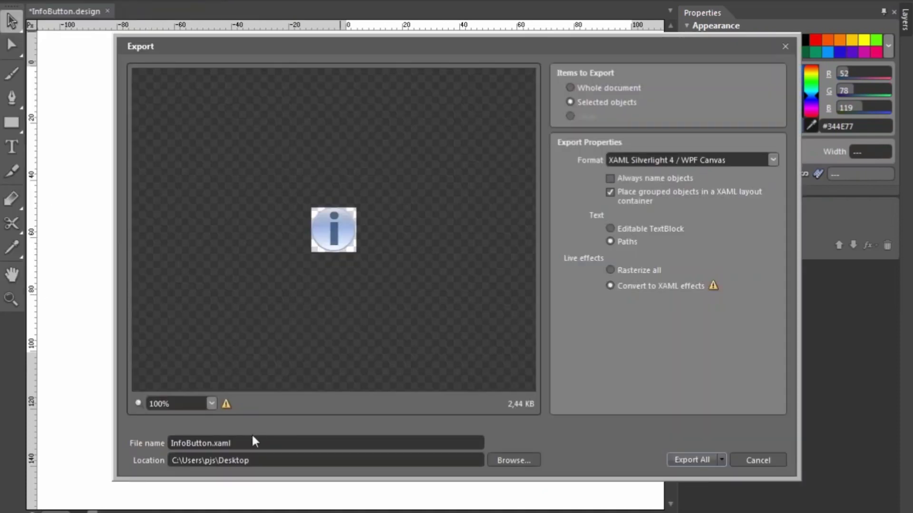
click(220, 443)
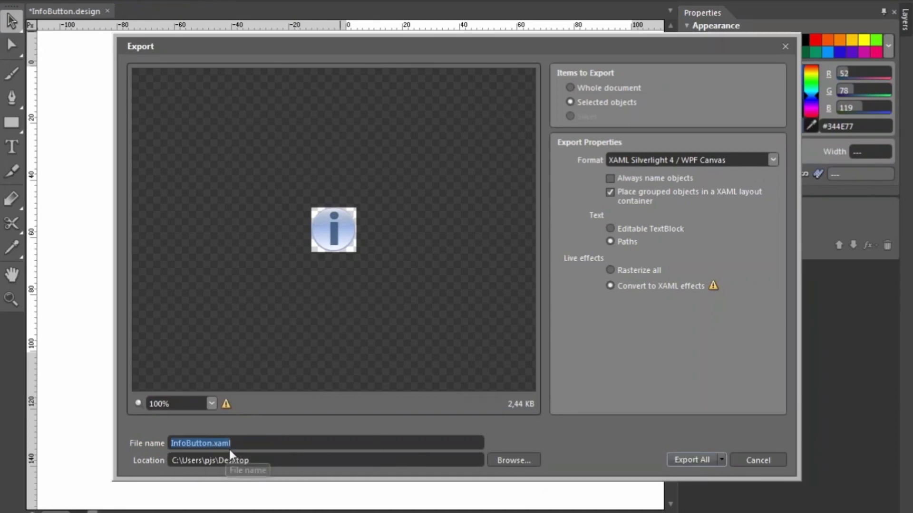
click(691, 461)
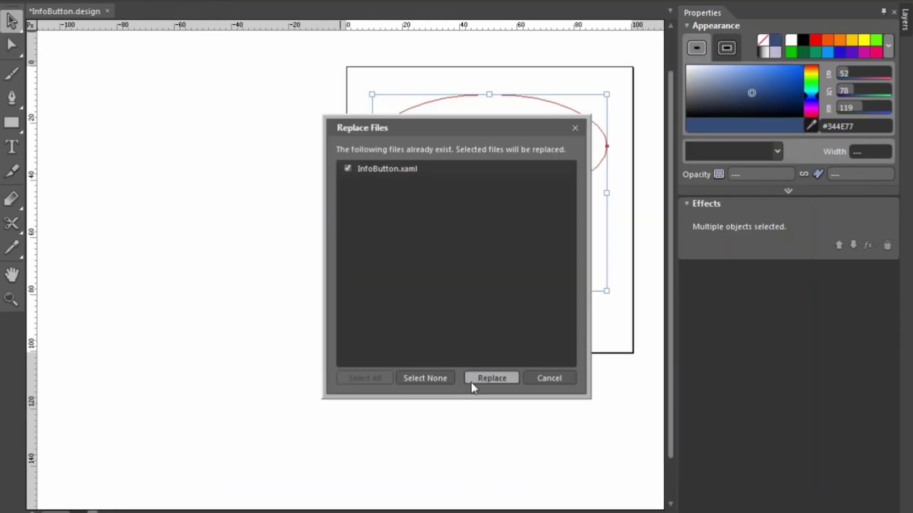
click(493, 378)
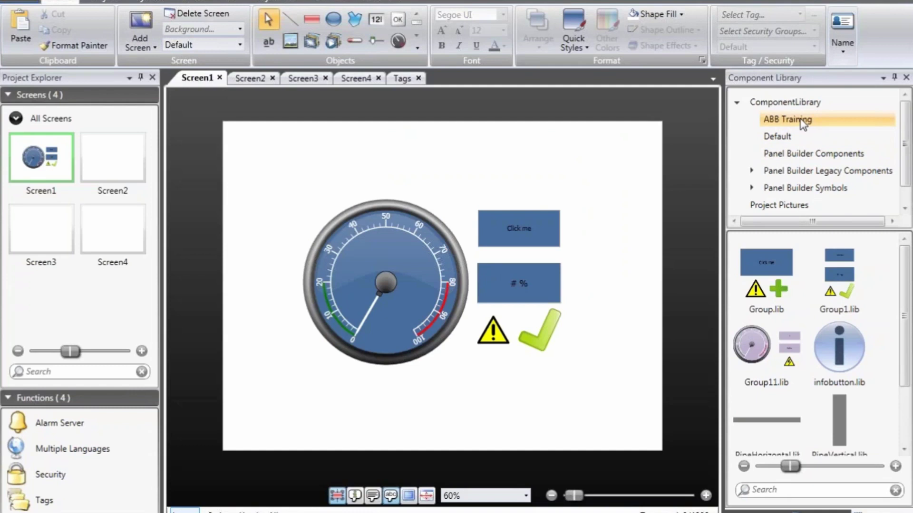
- Return to the Panel Builder project and add InfoButton.xaml from the Desktop as a component in the ABB Training category
right_click(748, 122)
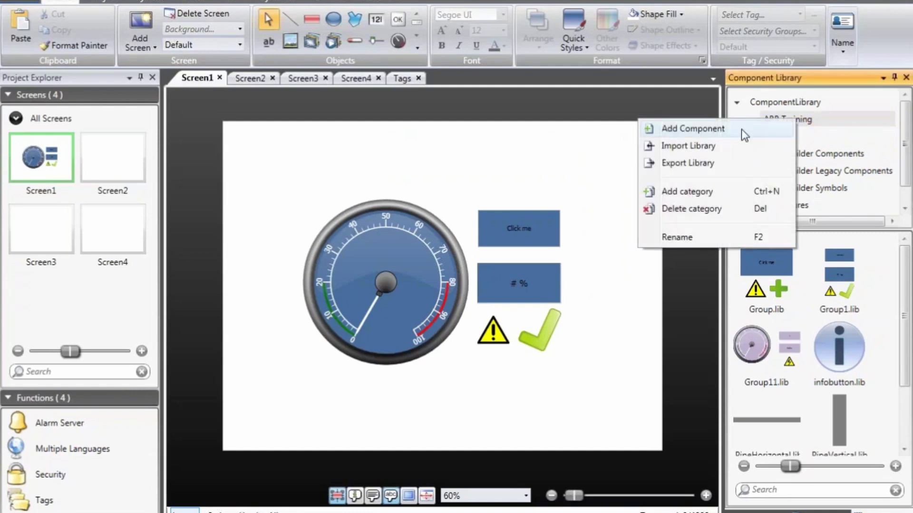
click(741, 129)
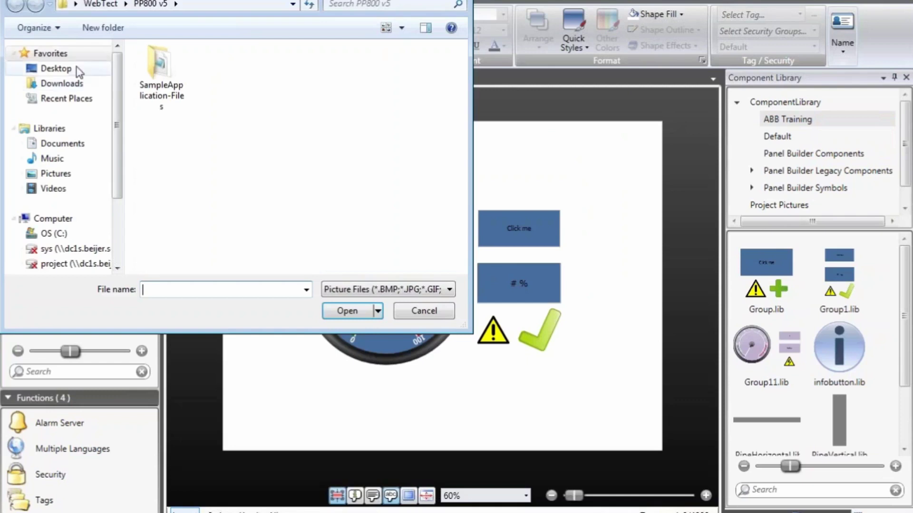
click(78, 71)
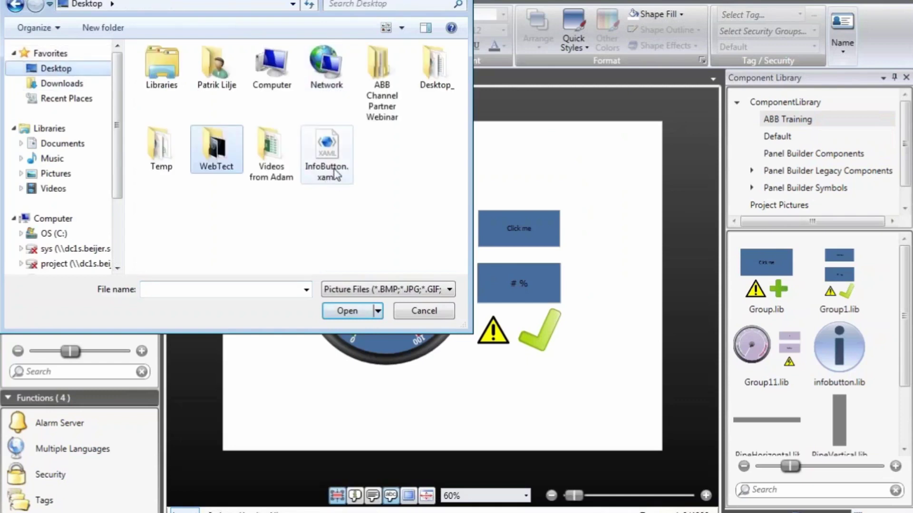
double_click(335, 175)
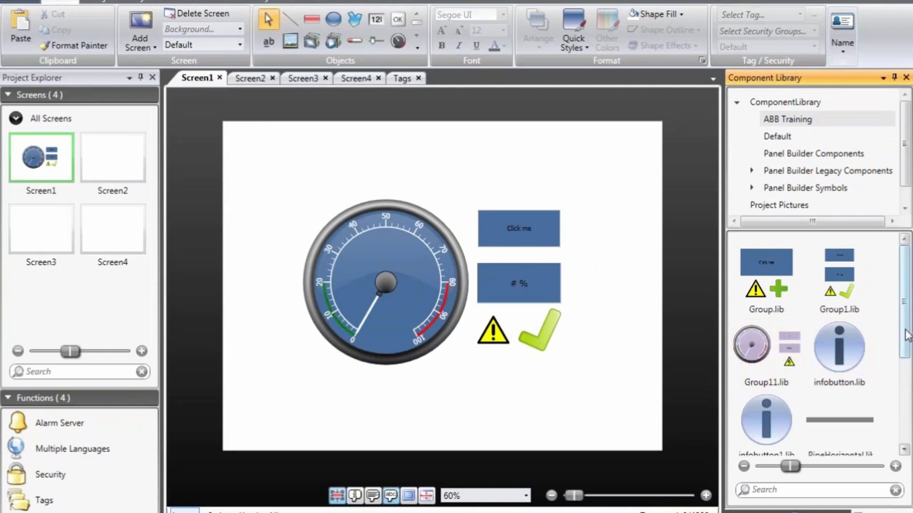
- Place the newly added infobutton1 component on Screen1 above and to the left of the gauge
scroll(905, 331, down, 3)
mouse_move(758, 301)
drag(758, 298, 309, 184)
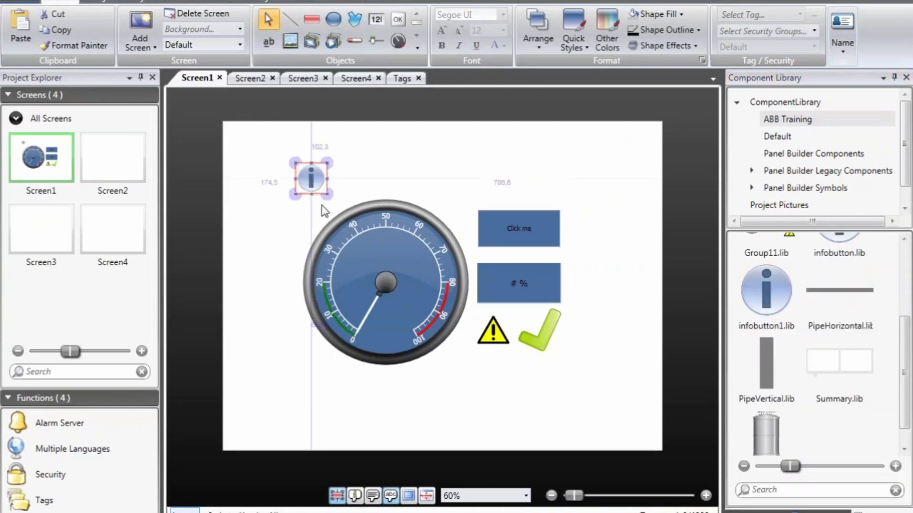
- Enlarge the info button slightly and move it down and left, beside the gauge's upper-left edge
scroll(325, 211, up, 2)
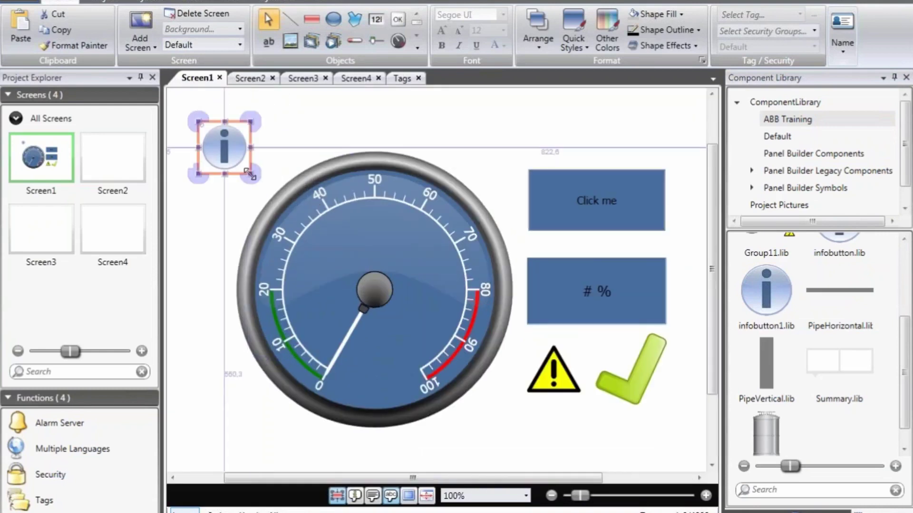
drag(251, 174, 262, 187)
click(346, 132)
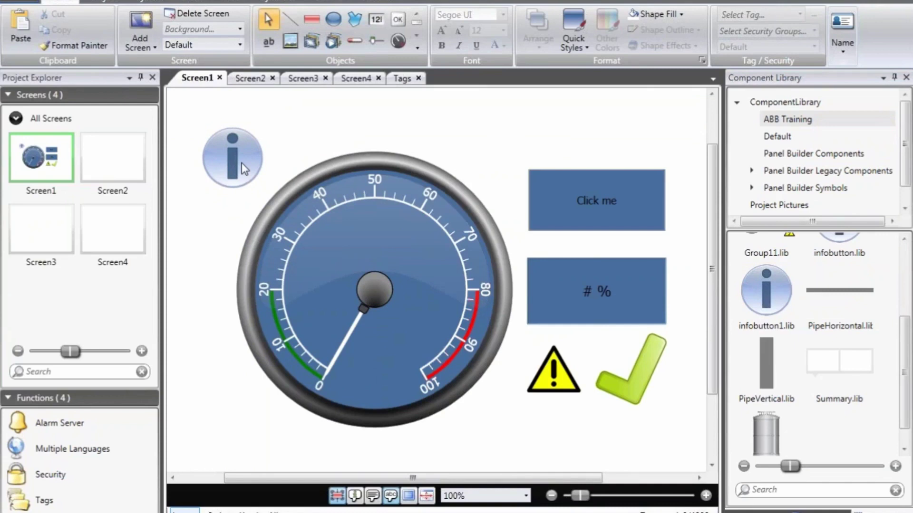
drag(246, 151, 230, 166)
scroll(340, 161, down, 2)
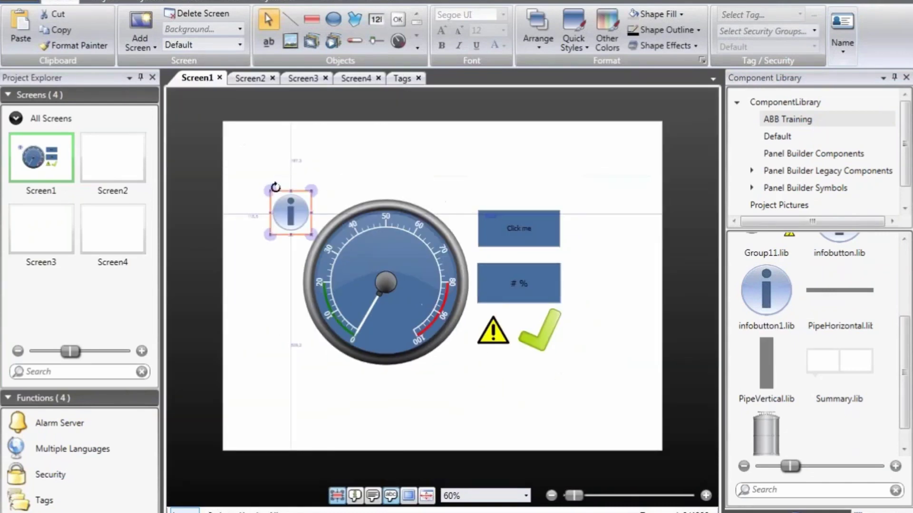